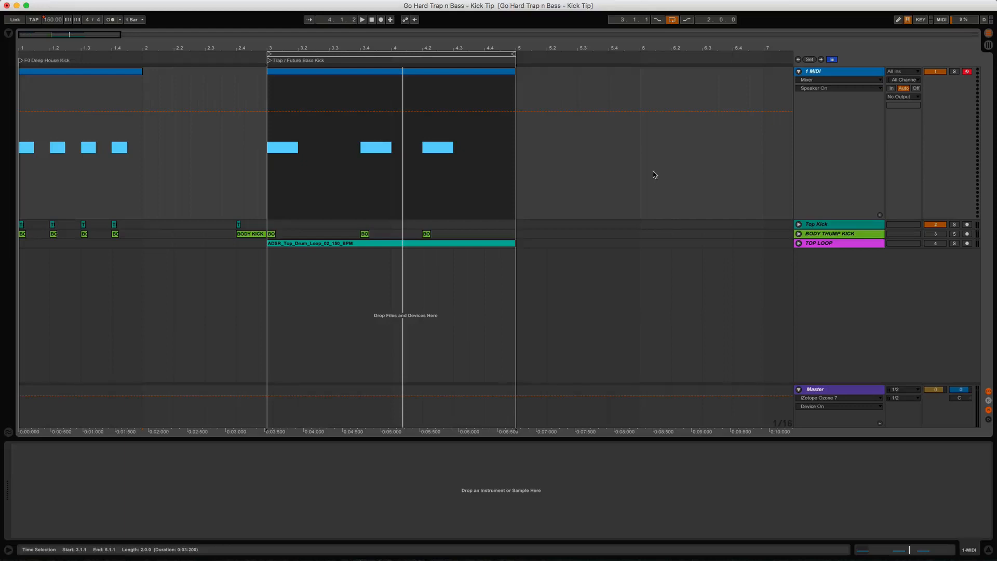
Step: Select the empty 1 MIDI track and show the Browser
left_click(823, 74)
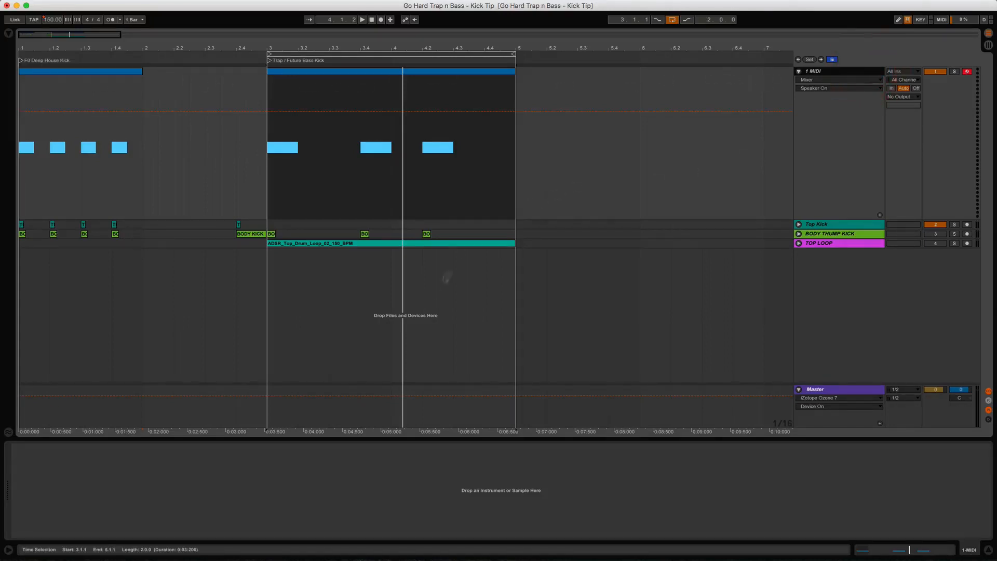
left_click(9, 33)
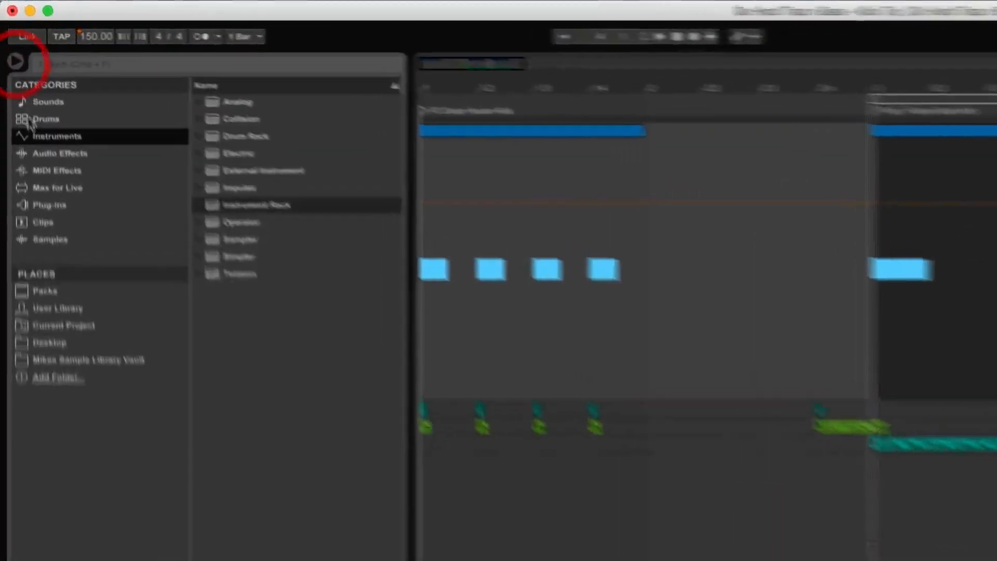
Step: Drag Operator from the Instruments list onto the empty MIDI track
left_click(60, 136)
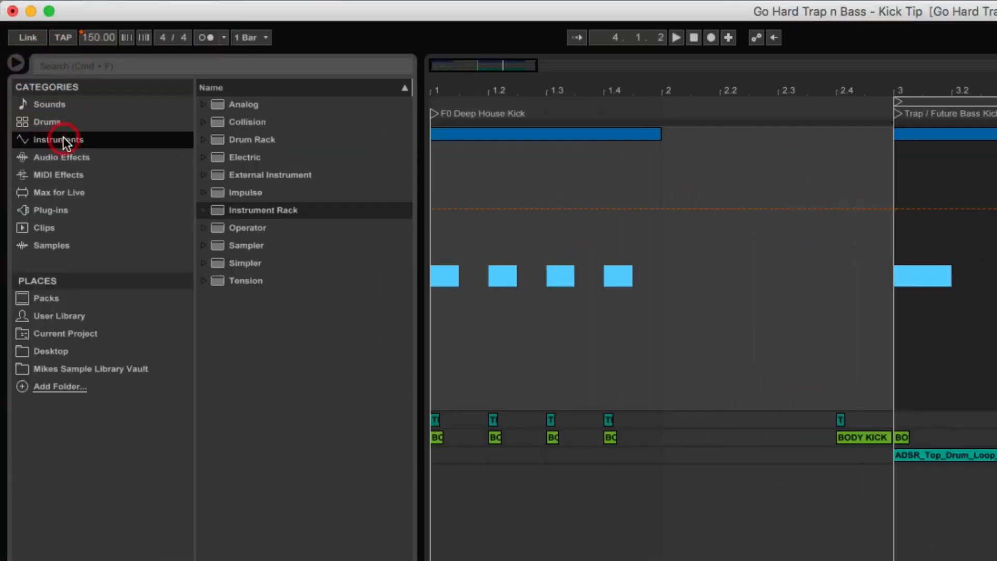
left_click(276, 226)
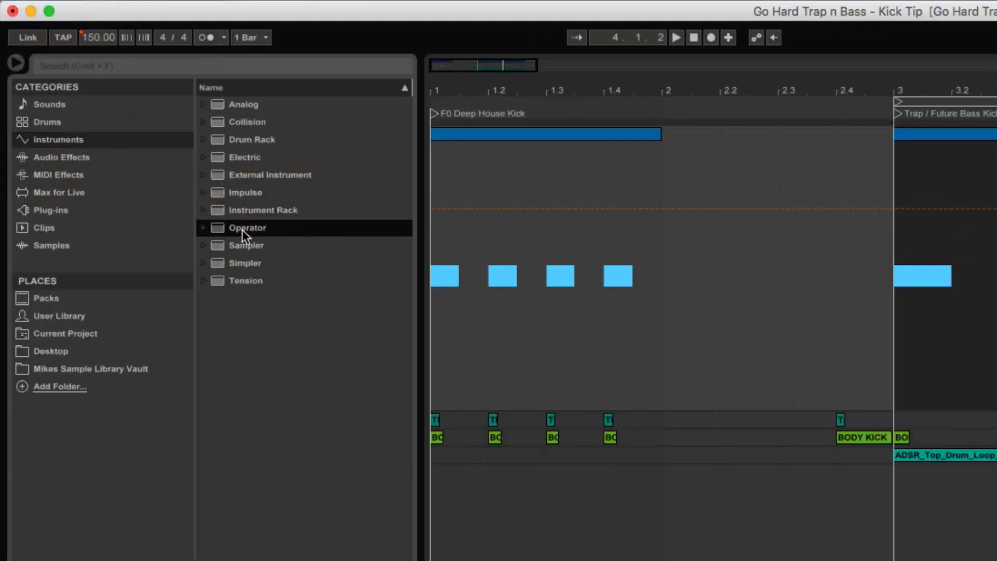
left_click_drag(241, 230, 869, 268)
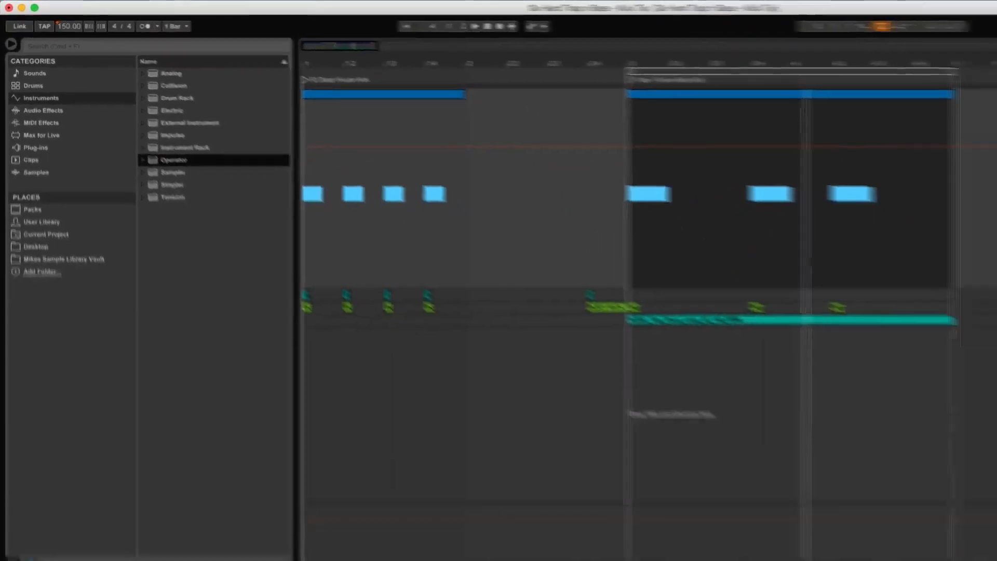
left_click(269, 449)
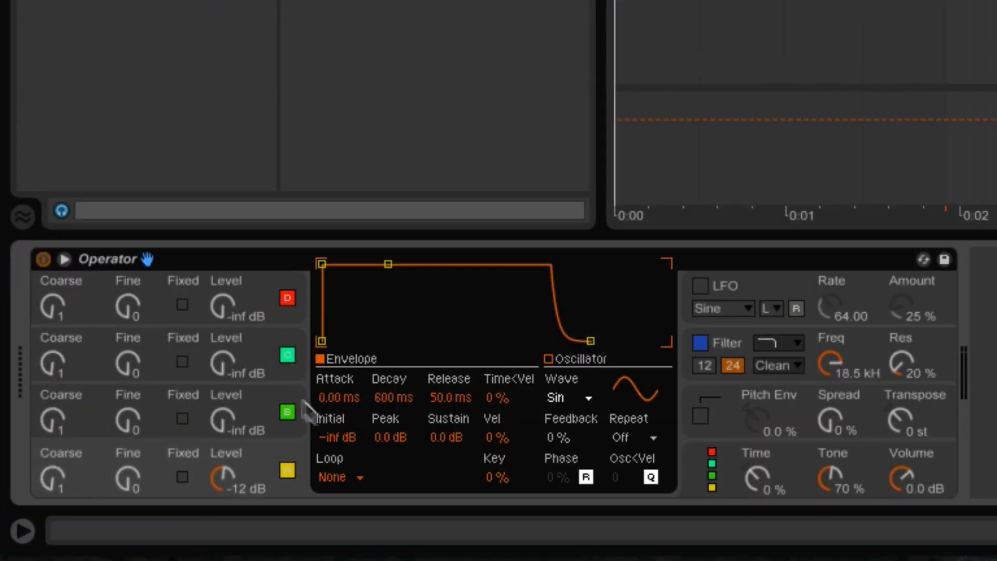
Step: Deactivate operators B, C and D, leaving only oscillator A active
left_click(287, 412)
left_click(287, 354)
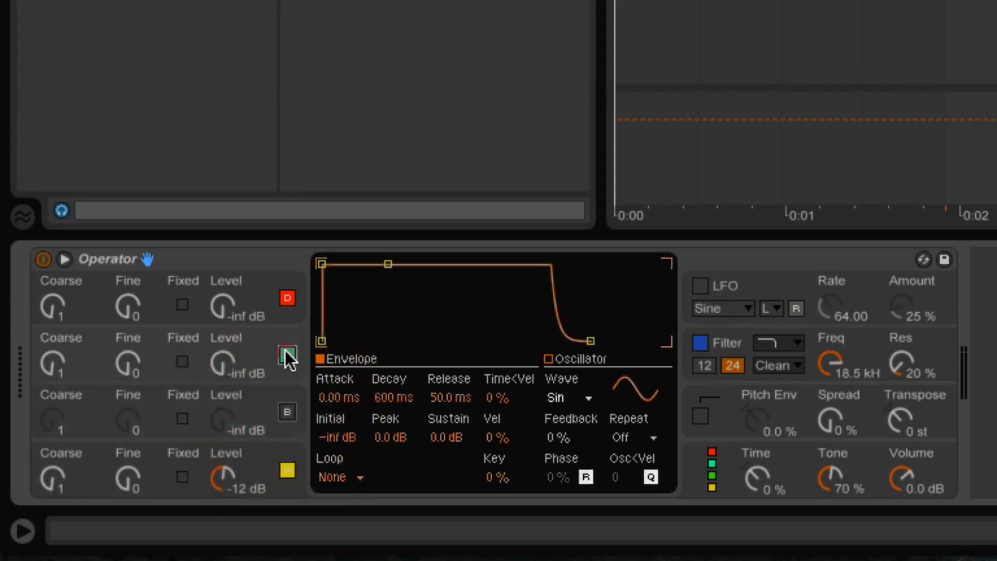
left_click(287, 298)
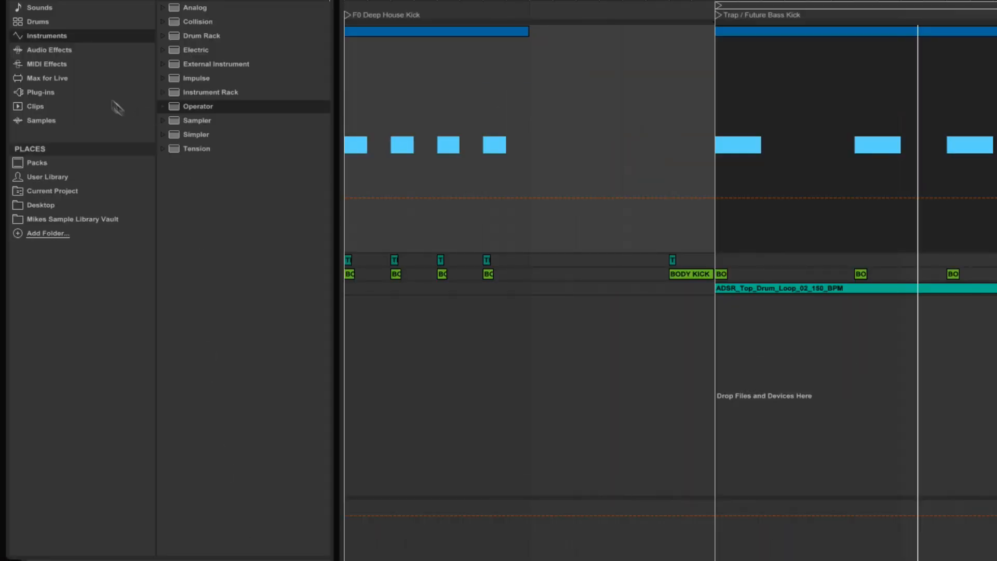
Step: Place the Utility Mono preset from Audio Effects in the chain after Operator
left_click(54, 52)
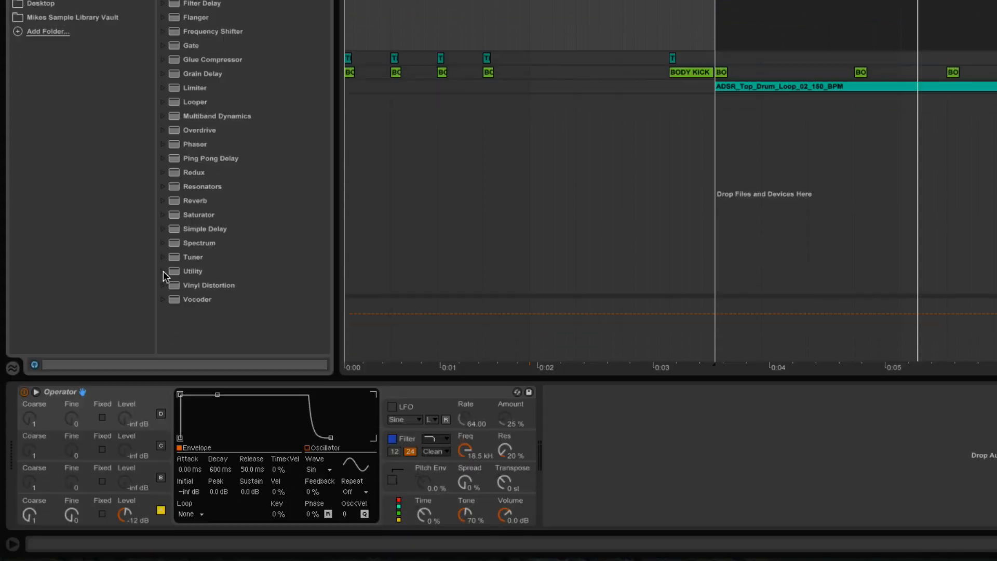
left_click(162, 271)
scroll(221, 234, "down", 1)
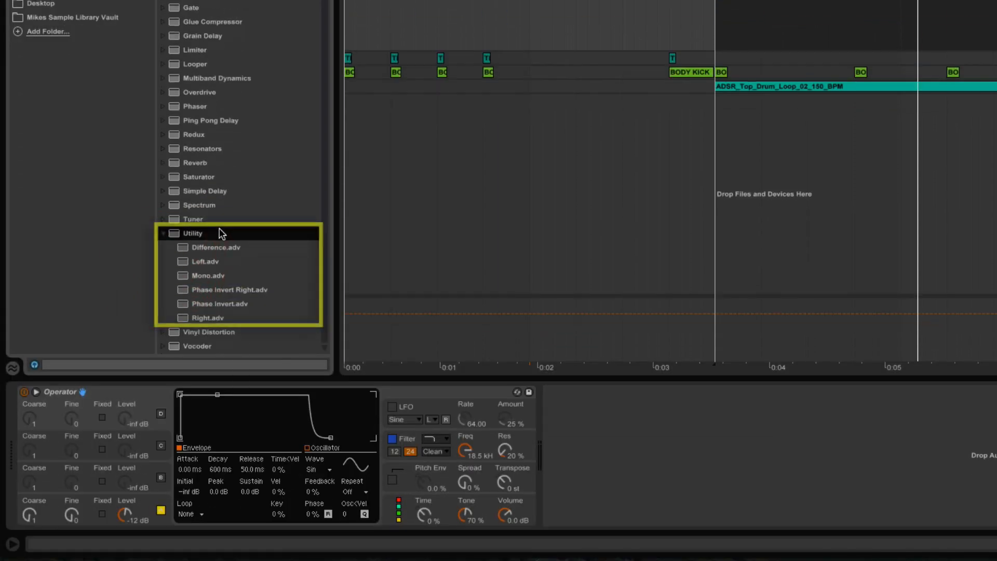
mouse_move(203, 277)
left_mouse_down()
mouse_move(448, 360)
mouse_move(595, 457)
left_mouse_up()
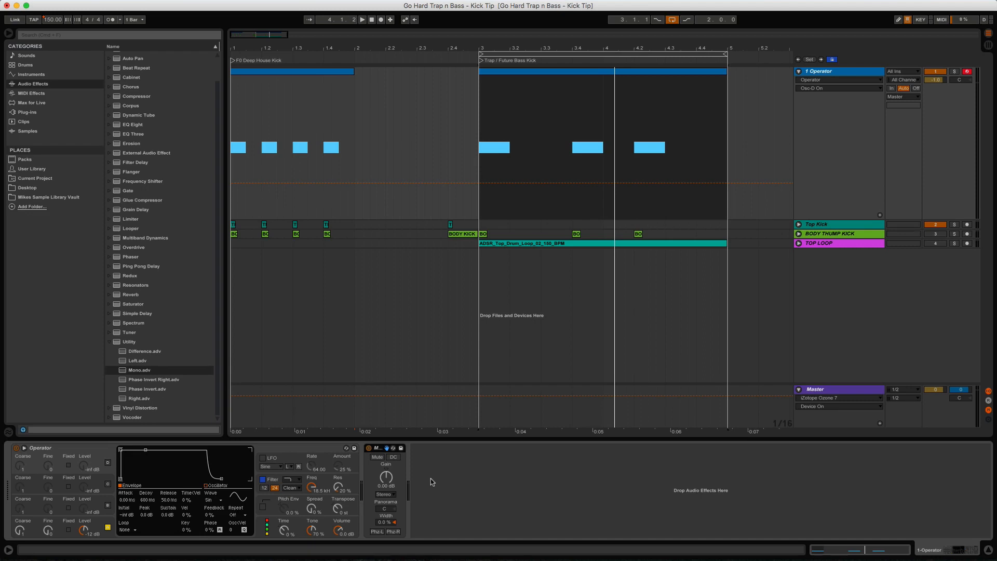
Step: Zoom in on the Trap / Future Bass Kick clip and view its F0 notes
left_click(595, 72)
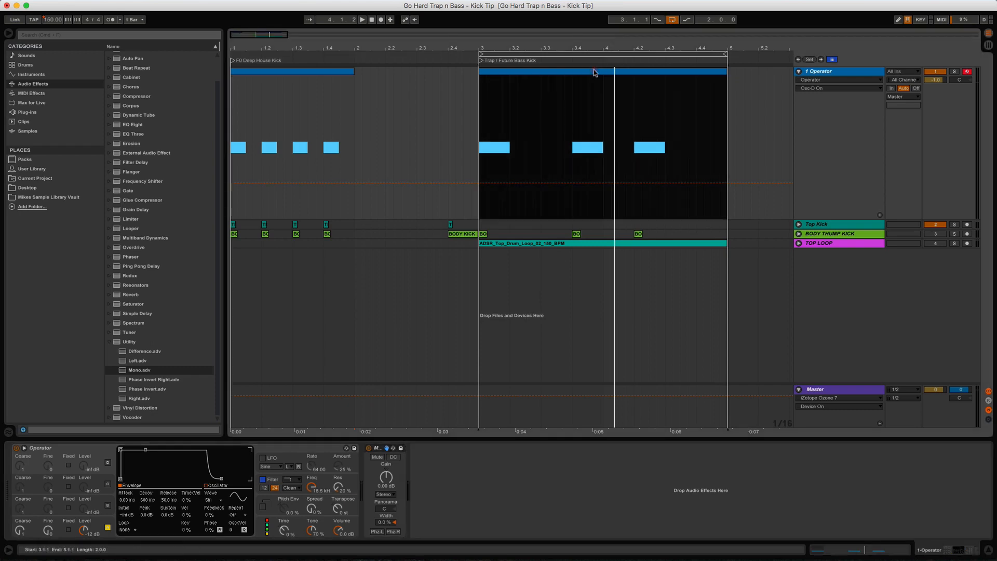
left_click_drag(584, 49, 516, 51)
left_click(504, 71)
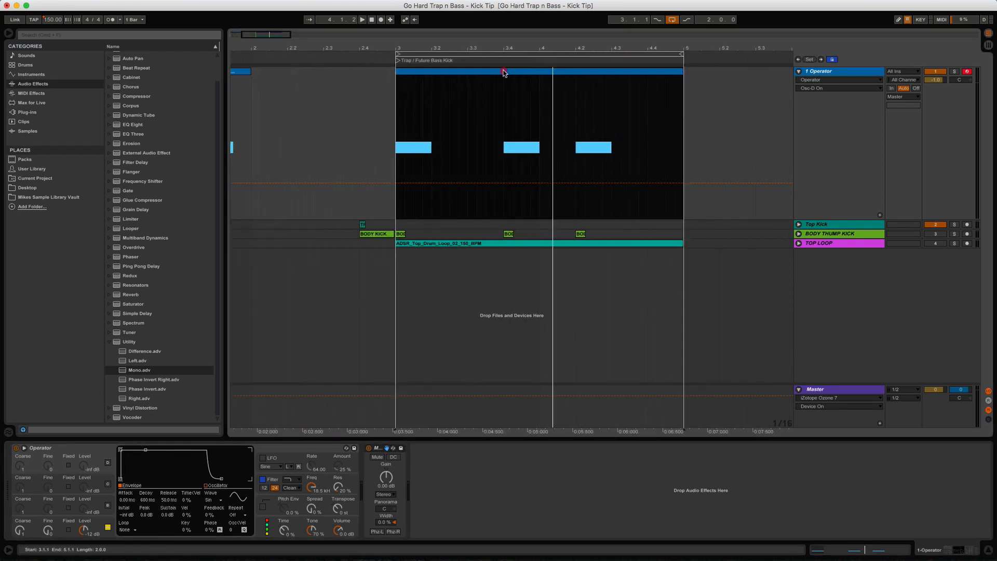
double_click(504, 72)
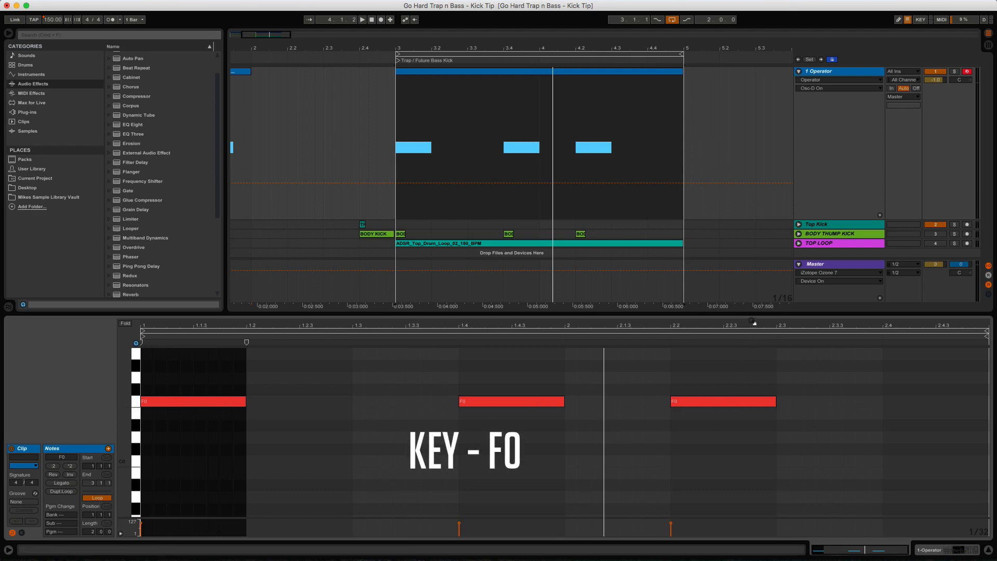
Step: Show Operator on the 1 Operator track again and start the loop playing
left_click(864, 73)
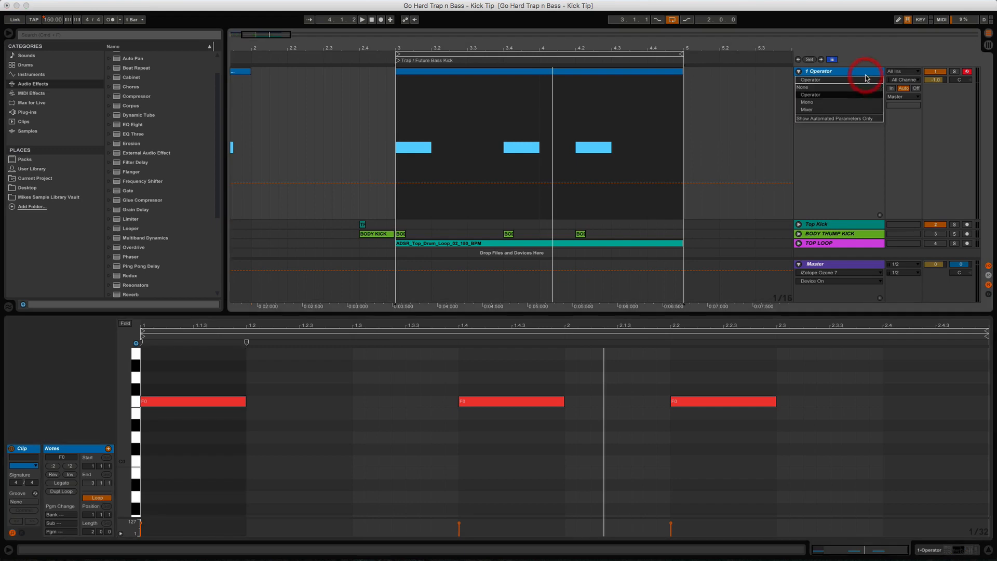
left_click(923, 548)
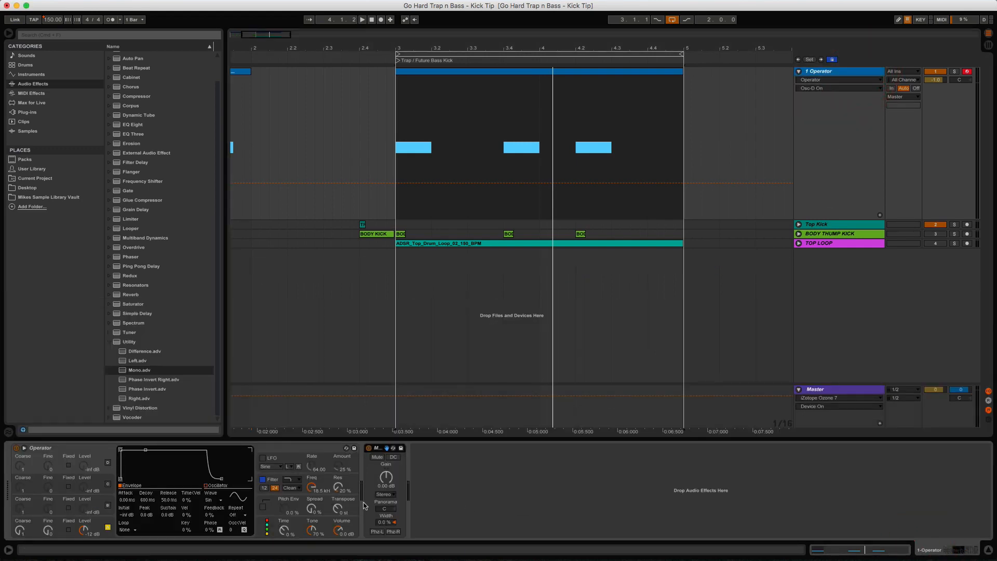
key("space")
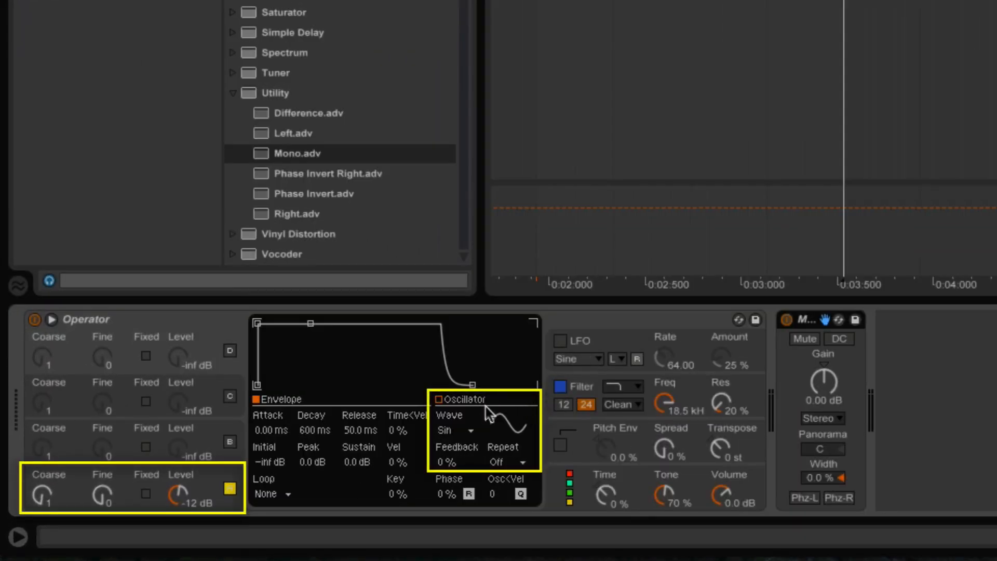
left_click(461, 411)
left_click(468, 431)
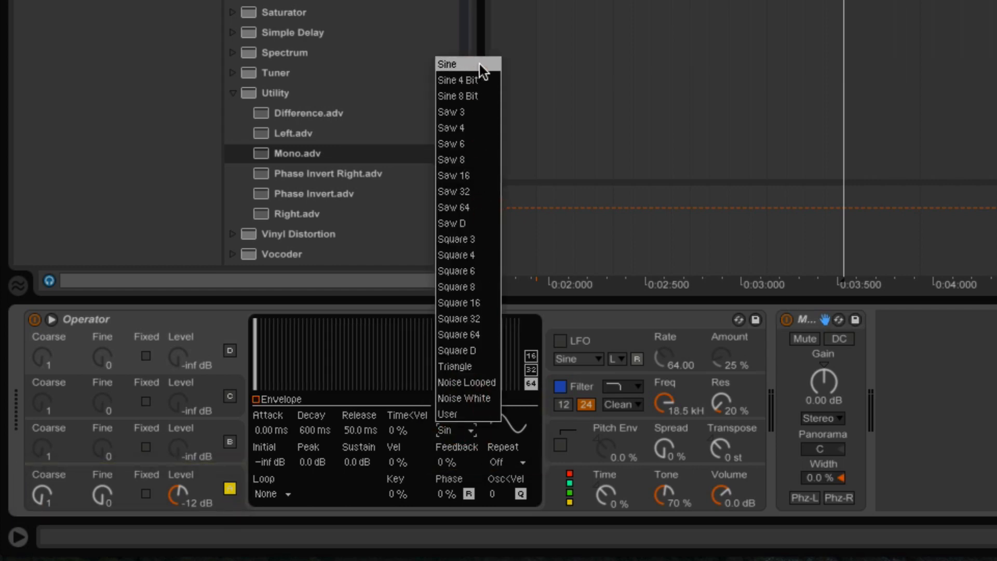
left_click(478, 65)
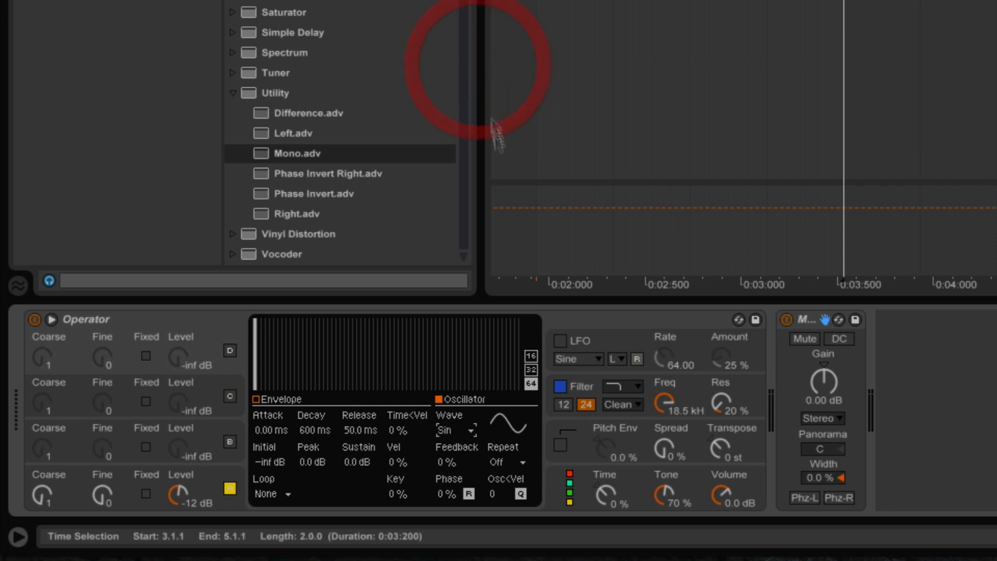
left_click(467, 431)
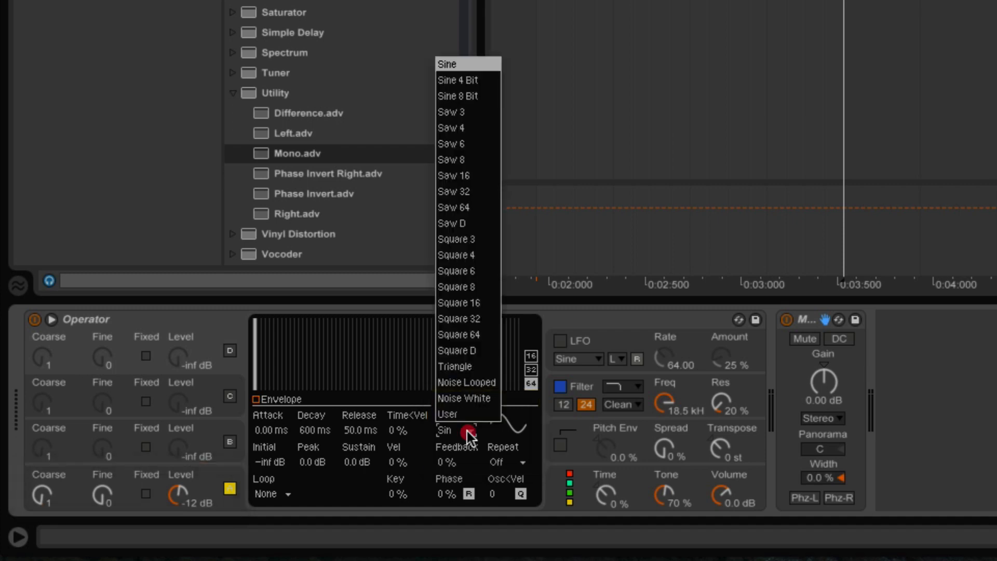
left_click(484, 97)
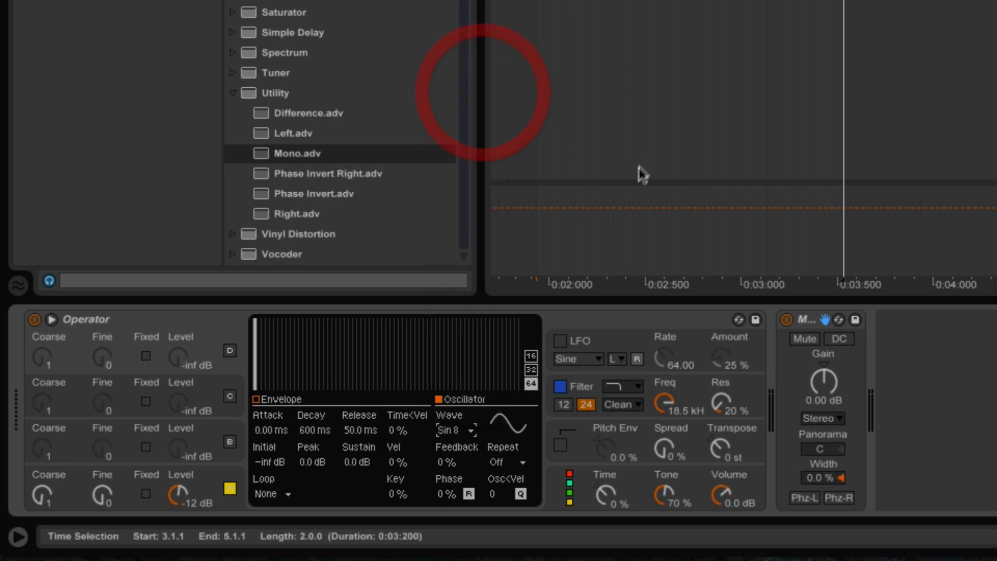
key("space")
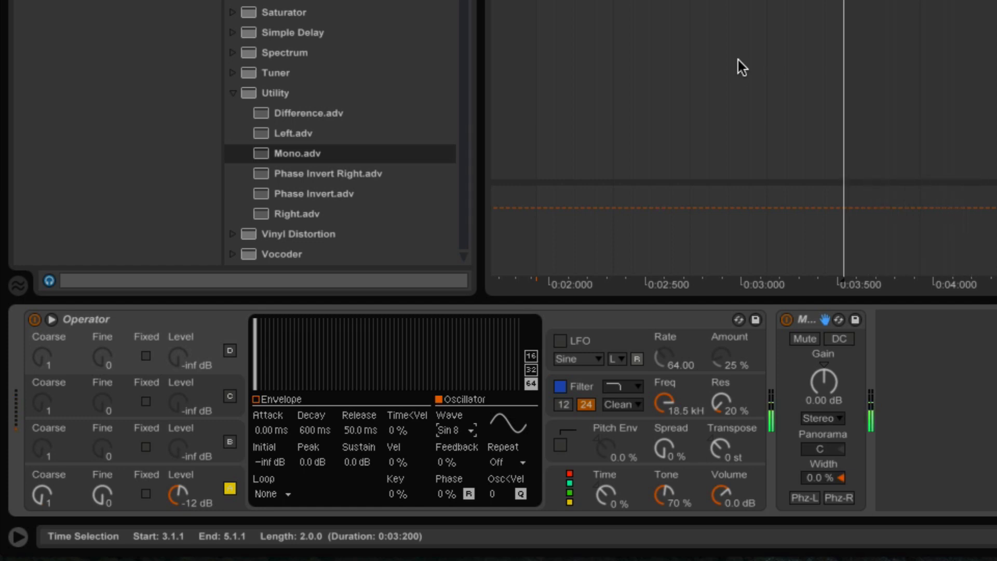
left_click(456, 429)
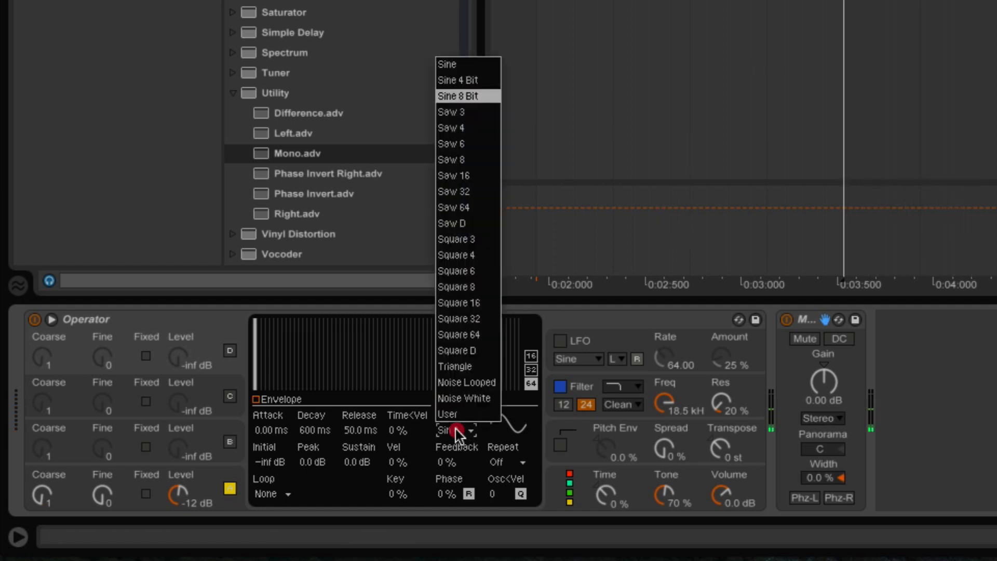
left_click(475, 63)
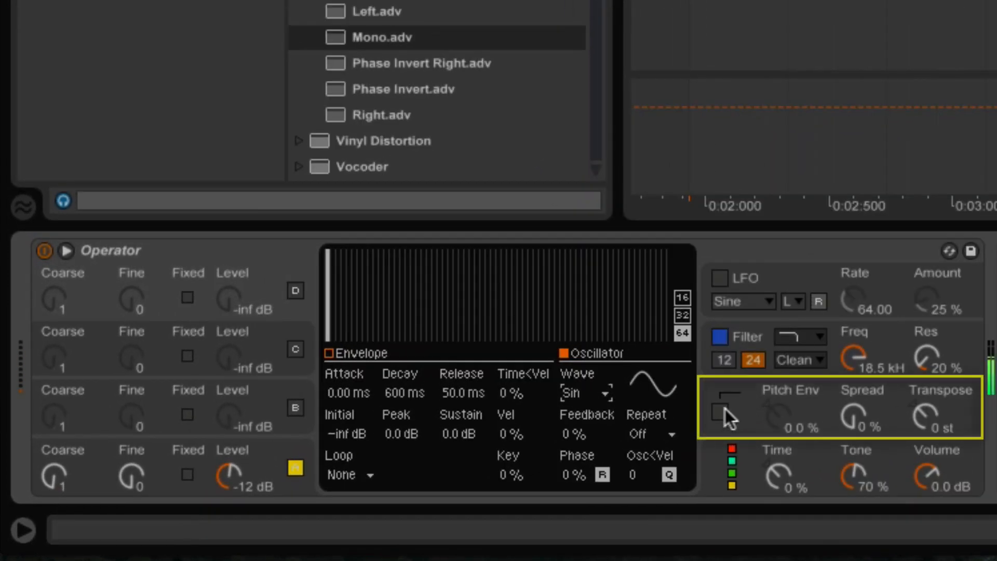
Step: Enable Operator's pitch envelope and settle its amount at 40 %
left_click(628, 432)
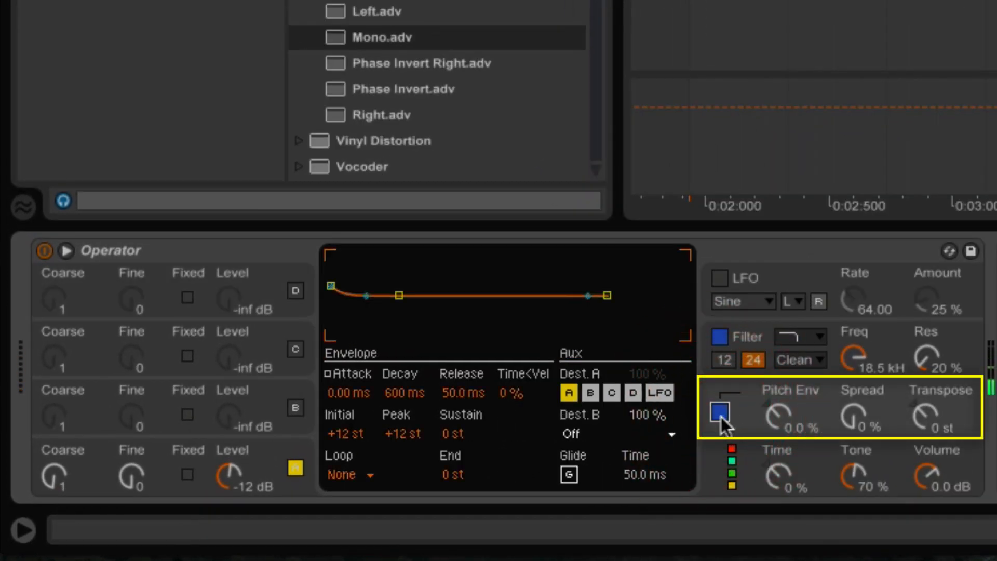
left_click(721, 415)
left_click(721, 416)
left_click_drag(779, 416, 779, 395)
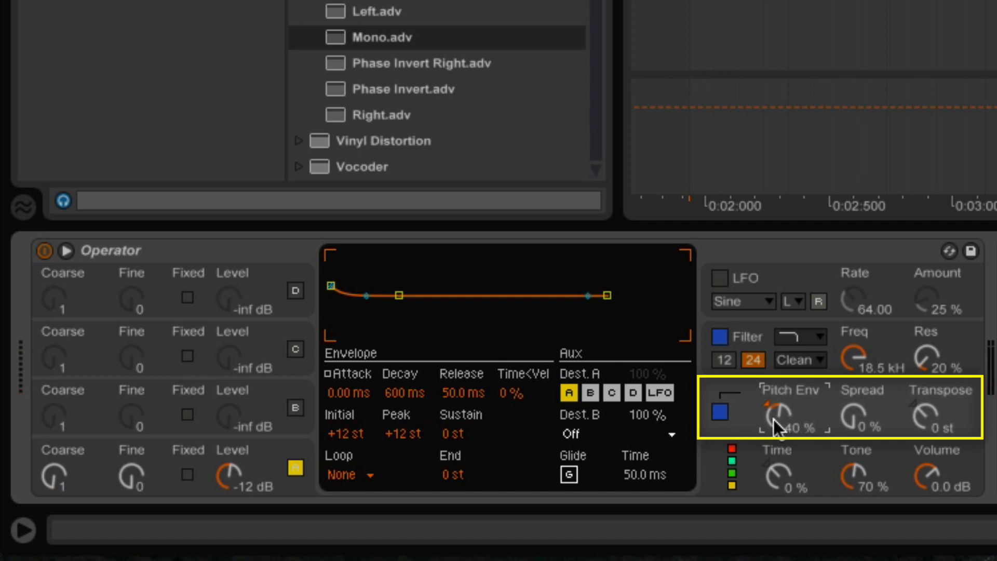
left_click_drag(774, 420, 774, 385)
left_click_drag(778, 416, 778, 456)
left_click_drag(778, 417, 779, 420)
left_click_drag(778, 417, 779, 422)
left_click_drag(779, 421, 779, 434)
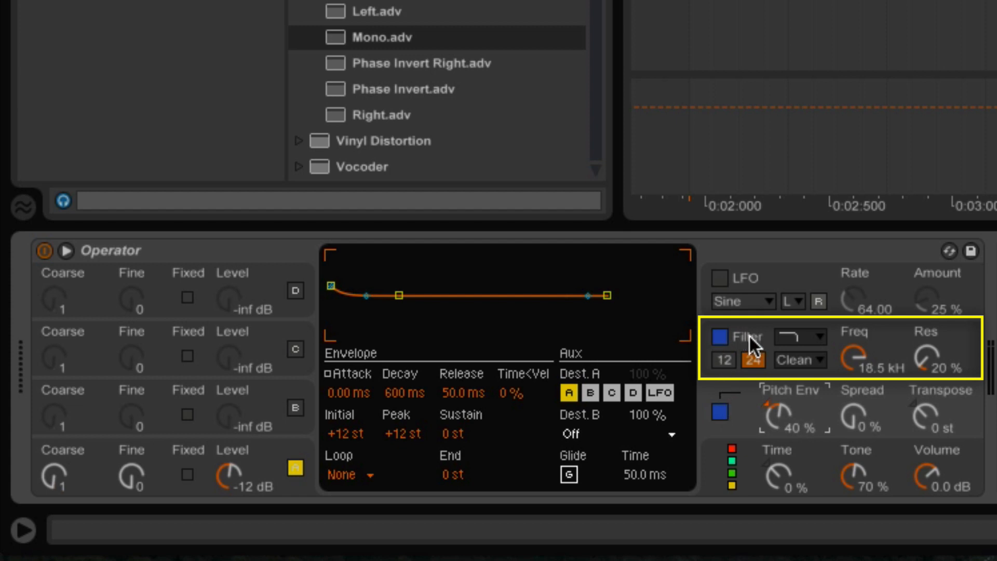
Step: Keep the 24 dB filter slope and set the filter envelope amount to -26 %
left_click(725, 361)
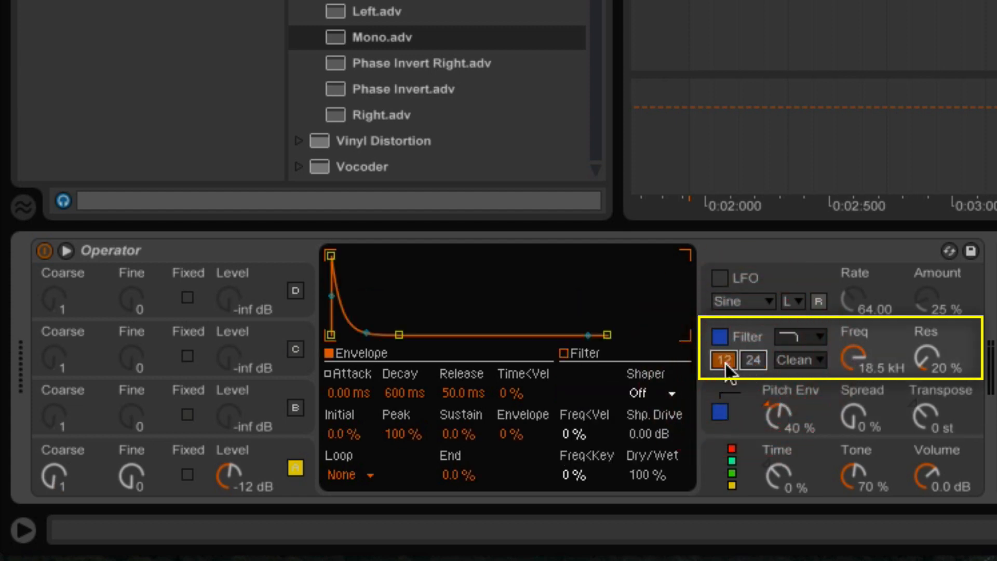
left_click(753, 359)
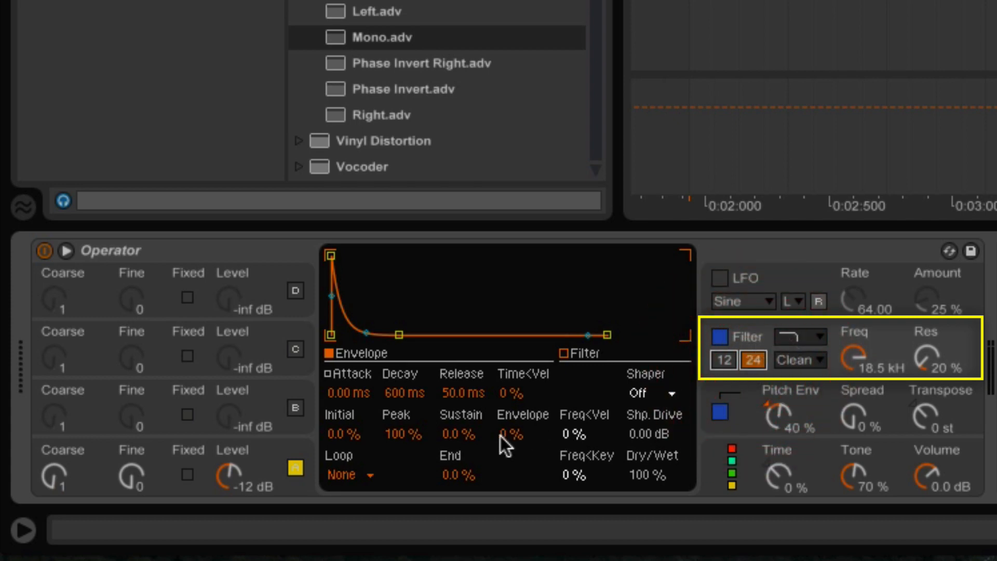
left_click_drag(522, 433, 522, 453)
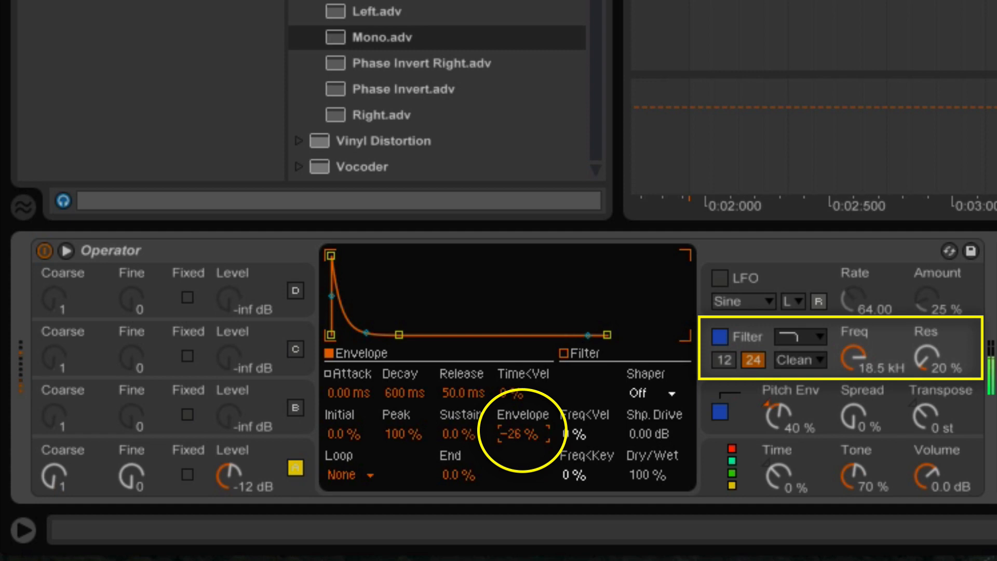
left_click(289, 484)
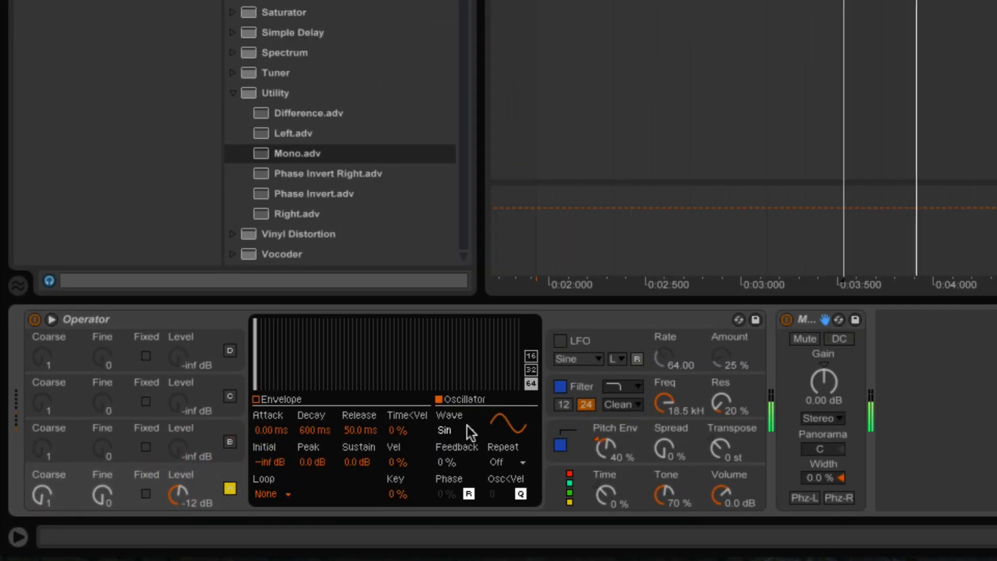
Step: Try Sine 8 Bit and Sine 4 Bit on oscillator A, then revert to Sine
left_click(466, 430)
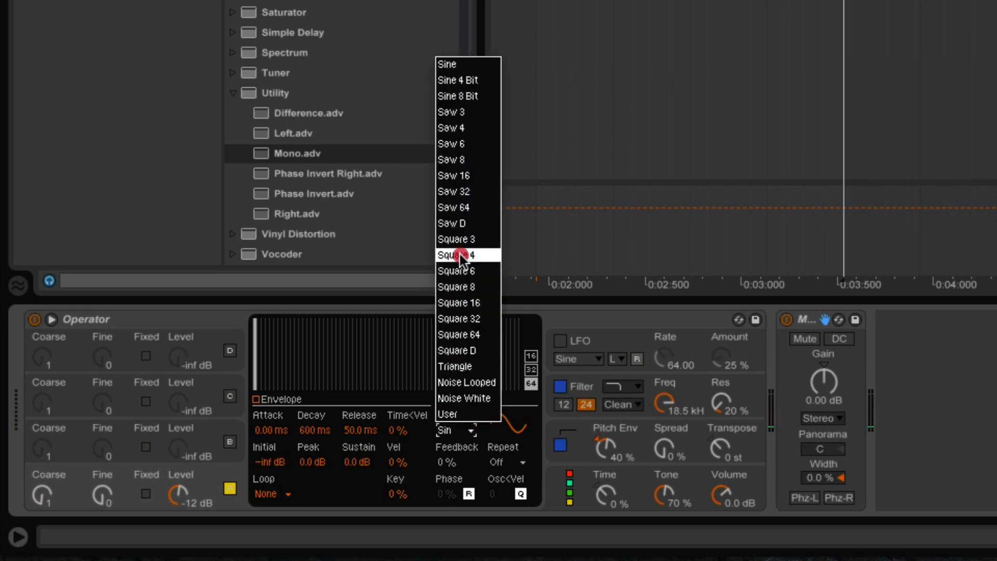
left_click(482, 98)
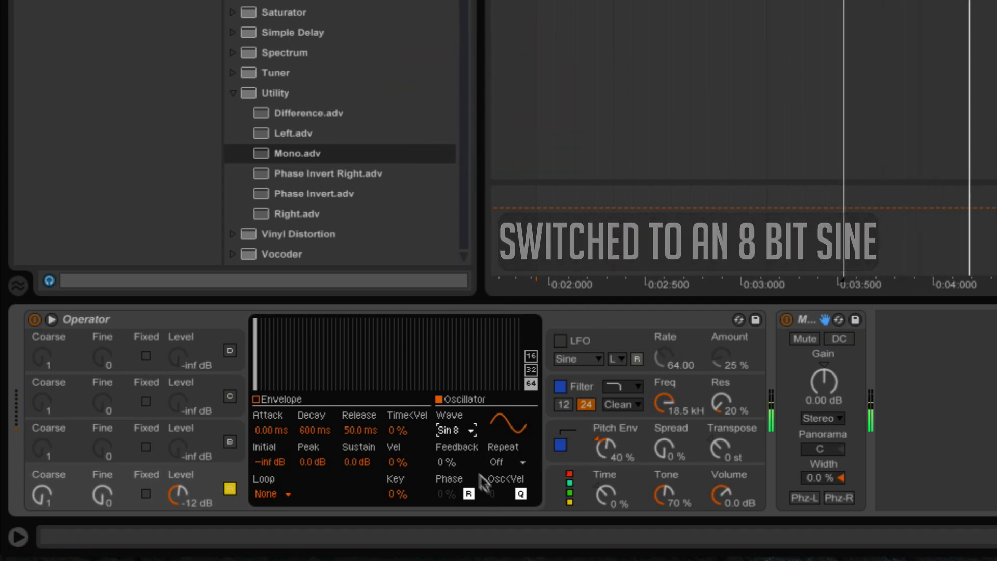
left_click(454, 431)
left_click_drag(455, 432, 485, 82)
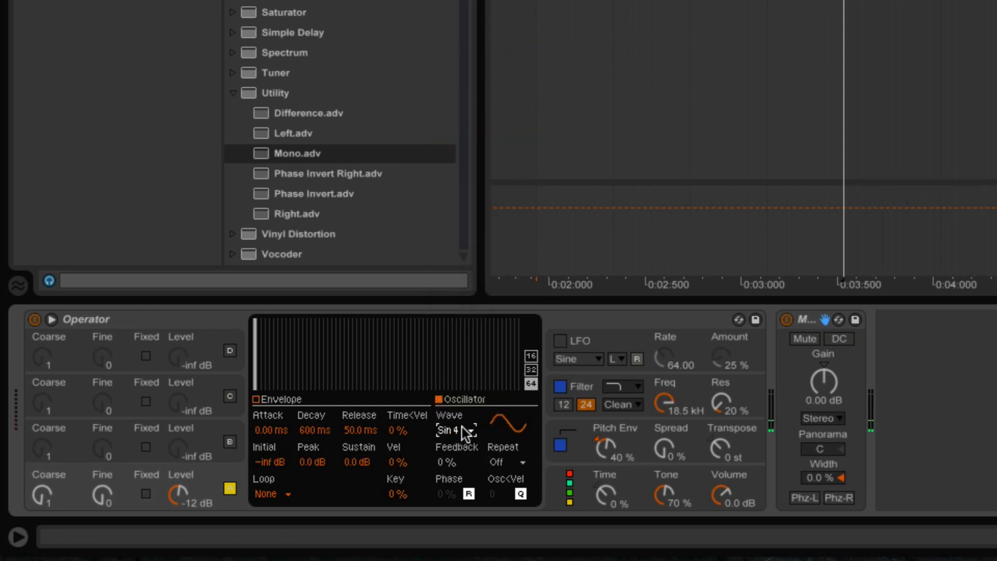
left_click_drag(462, 427, 463, 102)
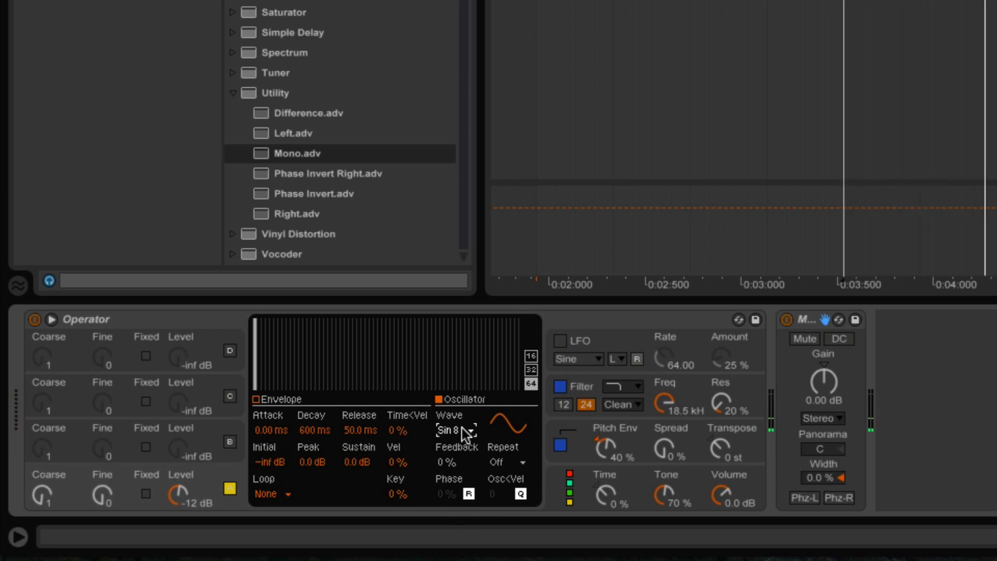
left_click_drag(454, 429, 469, 65)
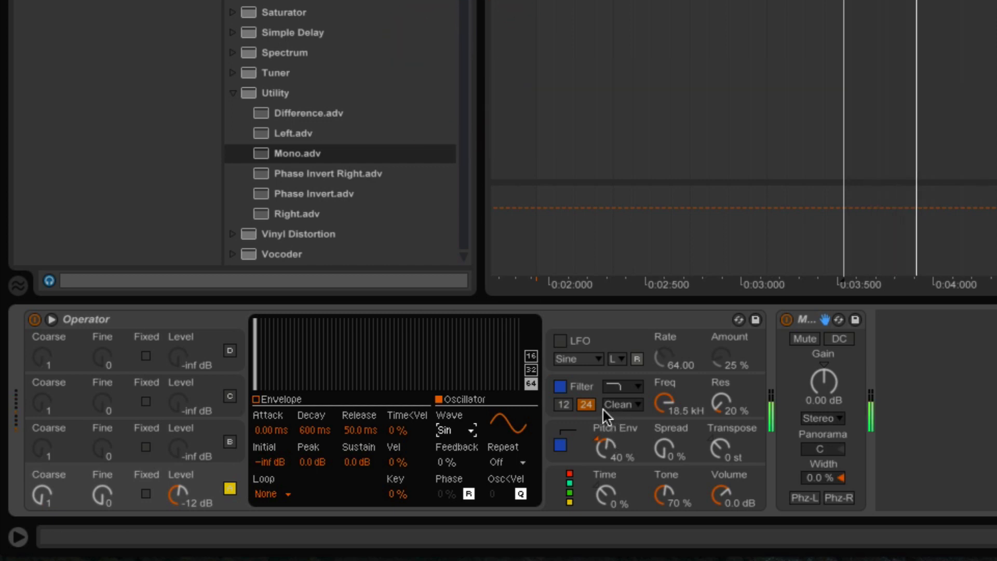
Step: Deepen the filter envelope amount to -38 % and raise Pitch Env to 57 %
left_click(585, 387)
left_click_drag(396, 462, 396, 471)
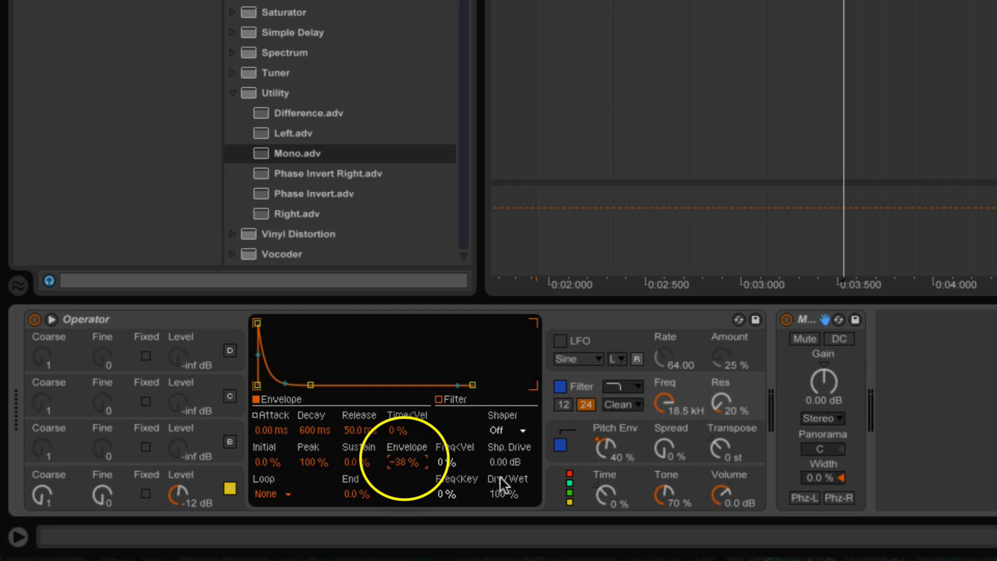
left_click(603, 451)
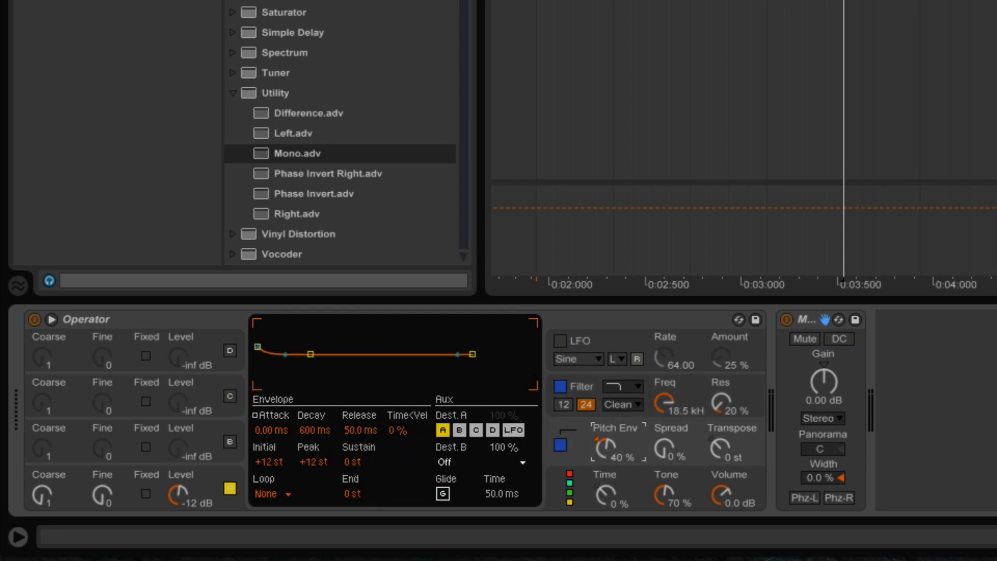
mouse_move(602, 446)
left_mouse_down()
mouse_move(615, 440)
mouse_move(615, 451)
left_mouse_up()
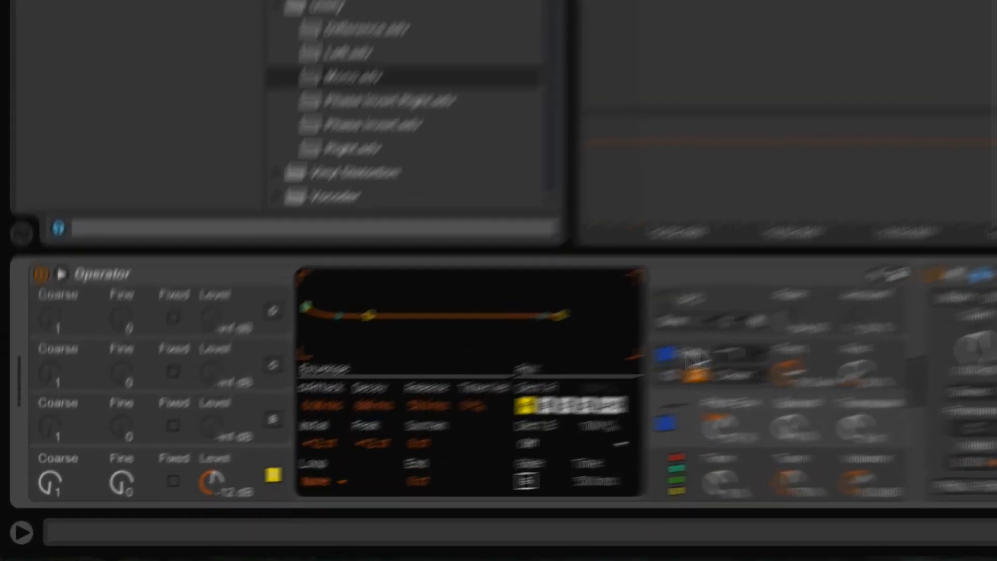
left_click(273, 479)
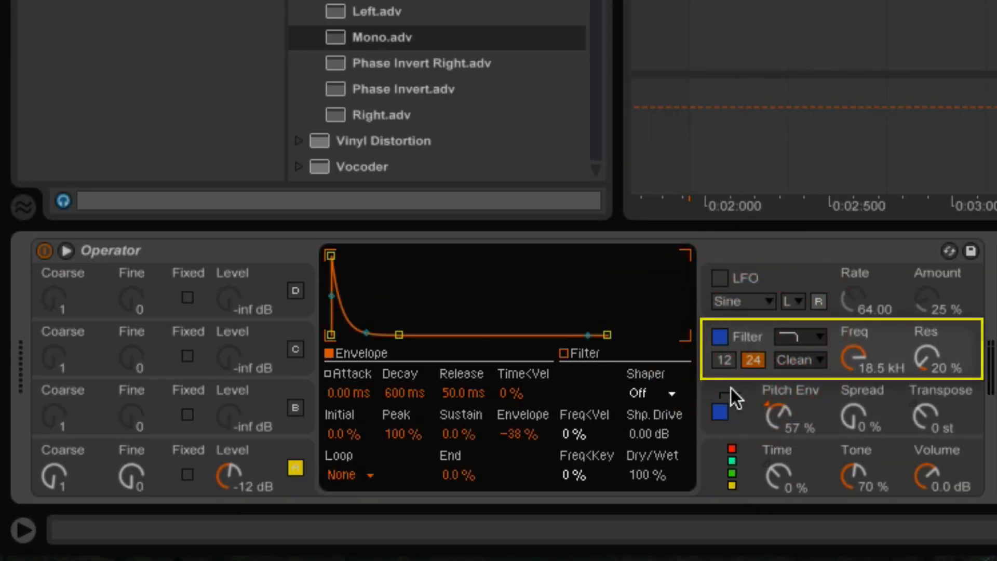
Step: Compare Hard and Soft shapers, settle on Hard, and set Dry/Wet to 20 %
left_click(667, 394)
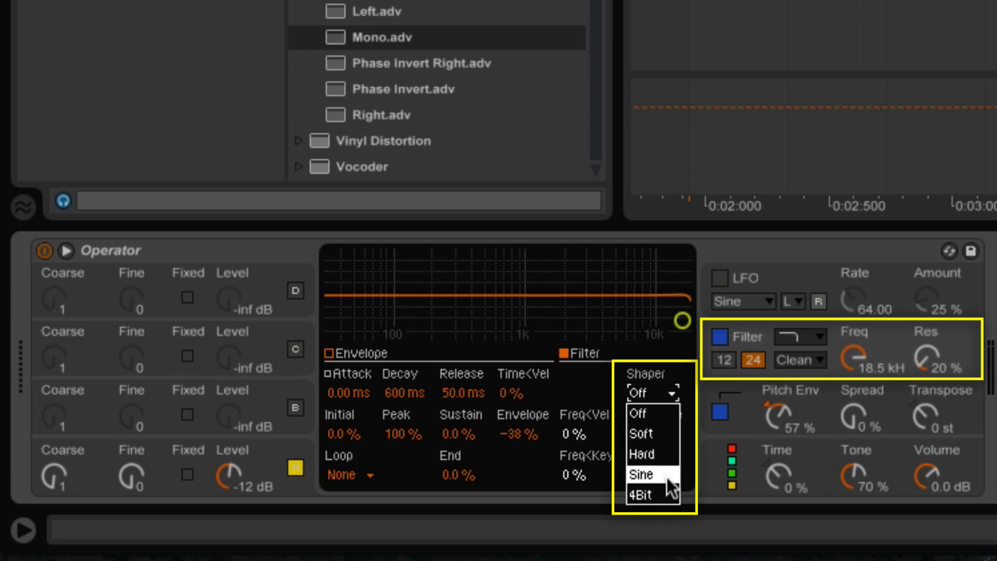
left_click(655, 450)
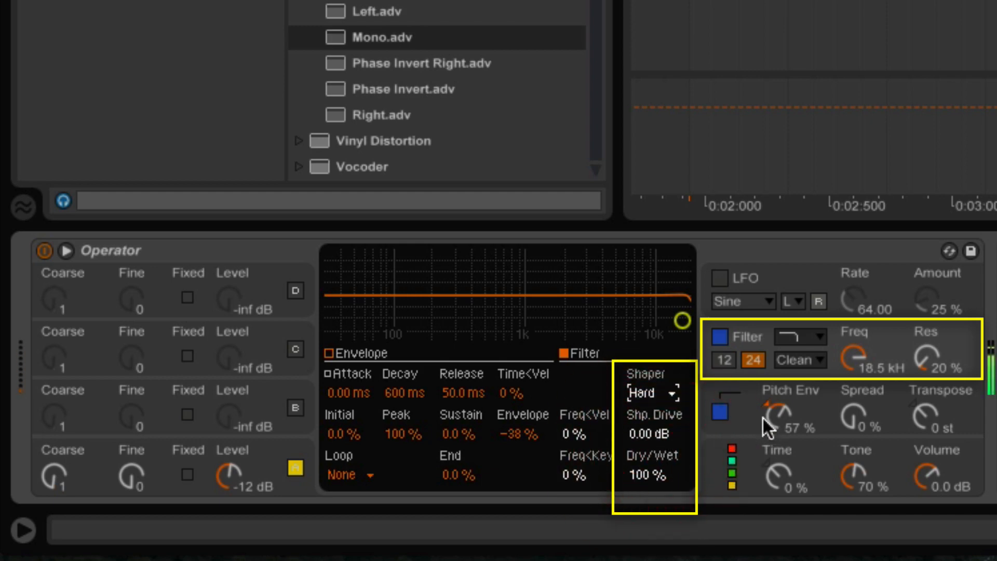
left_click(669, 393)
left_click(665, 432)
left_click(670, 394)
left_click(660, 451)
mouse_move(643, 474)
left_mouse_down()
mouse_move(643, 498)
mouse_move(631, 476)
mouse_move(632, 493)
mouse_move(643, 476)
left_mouse_up()
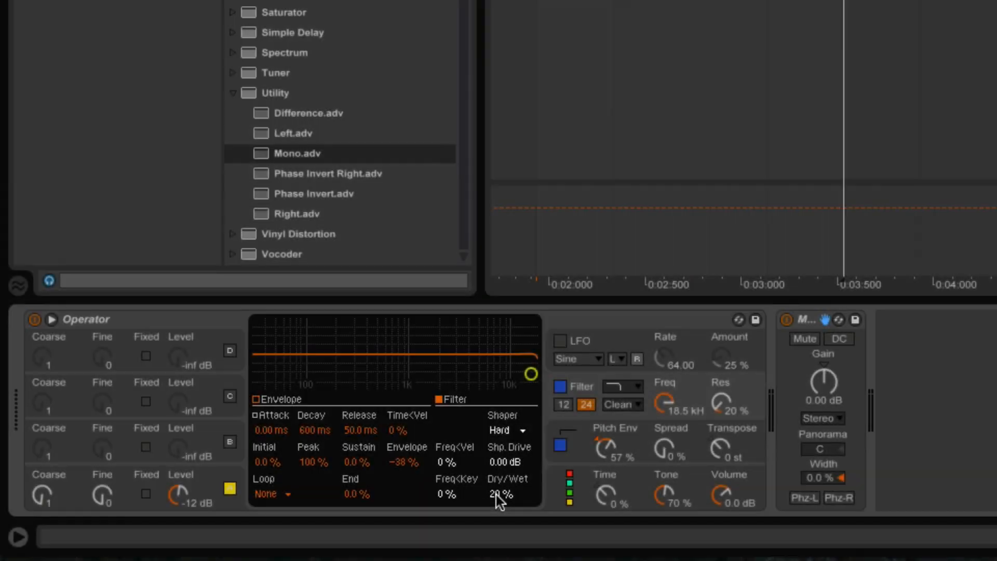
Step: Lengthen oscillator A's envelope release to 7.00 s and raise the Shaper Dry/Wet to 35%
left_click(234, 504)
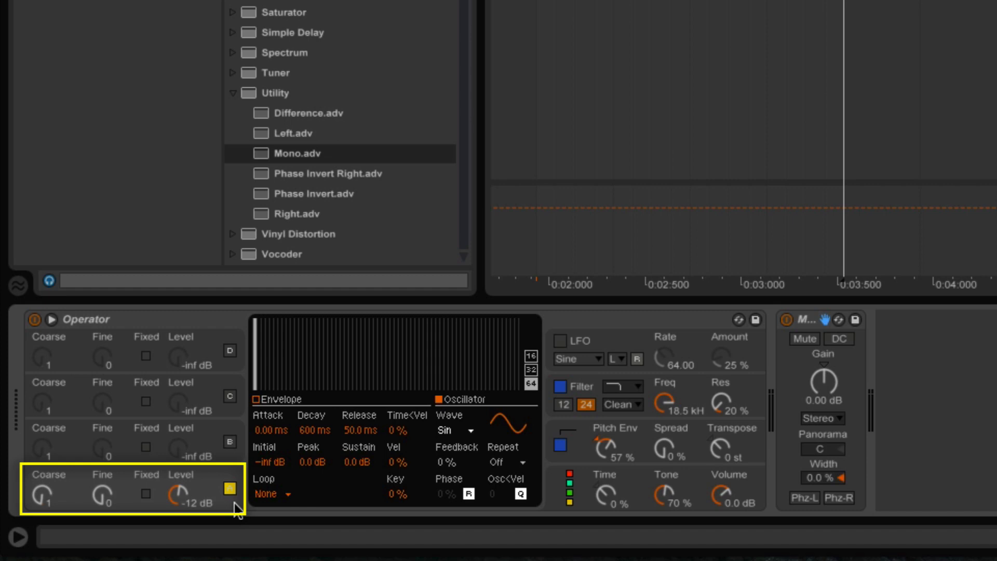
left_click(348, 433)
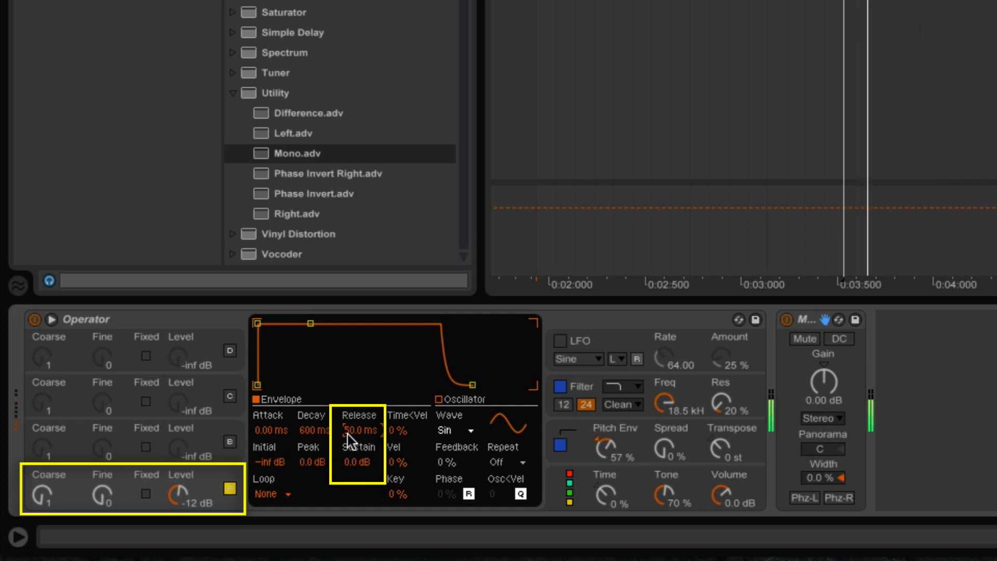
left_click_drag(347, 434, 348, 317)
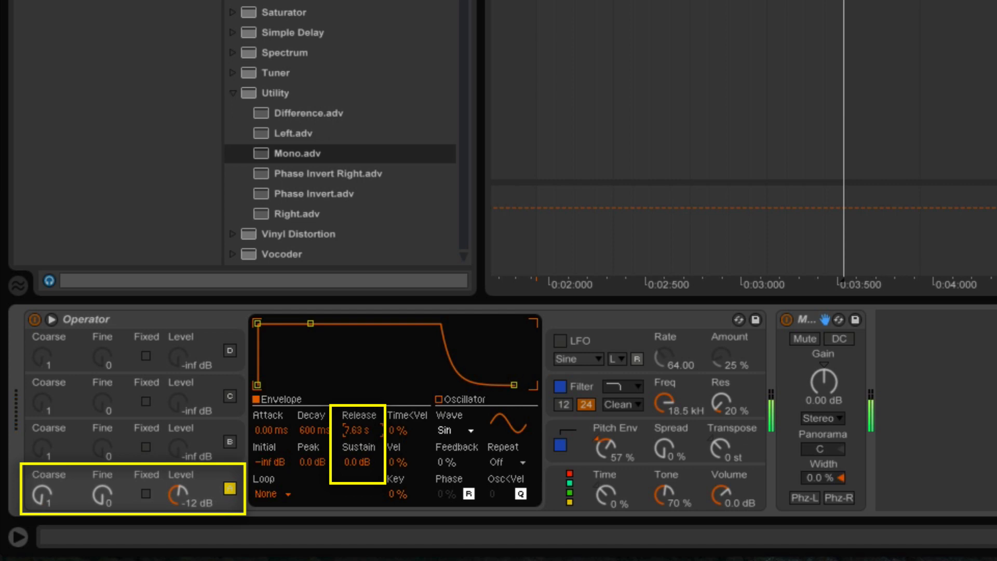
left_click_drag(348, 317, 348, 318)
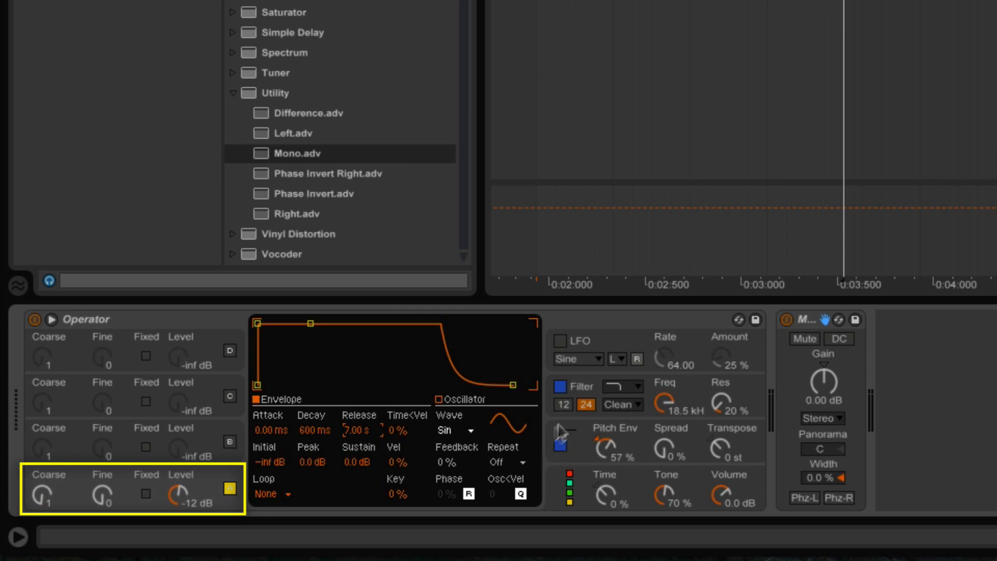
left_click(581, 386)
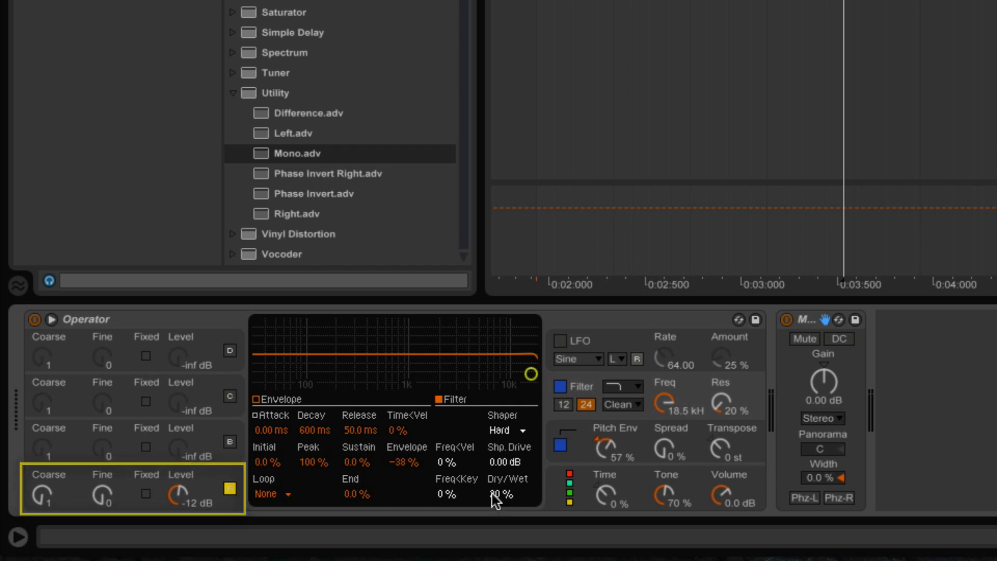
left_click_drag(494, 494, 494, 487)
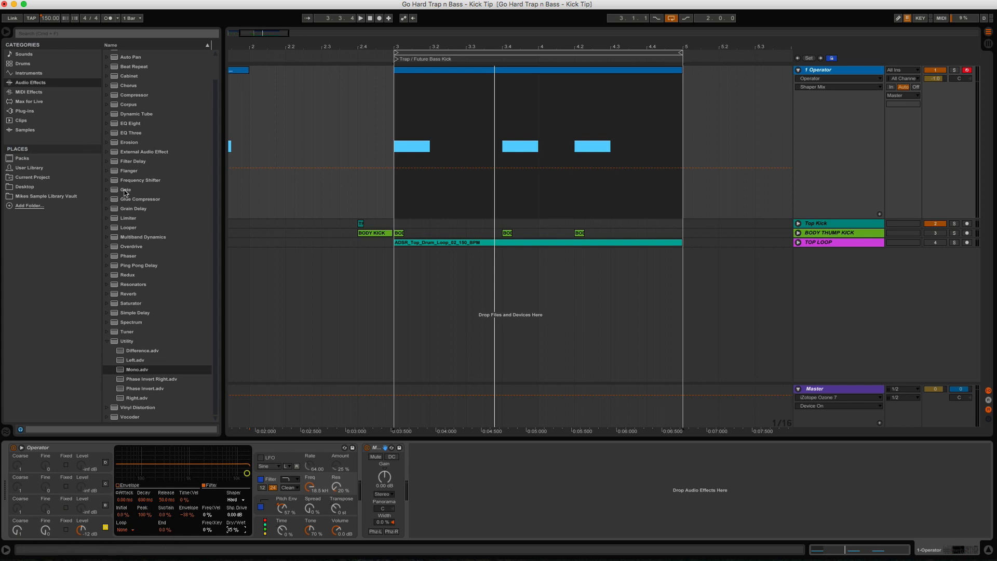
Step: Add a Gate after Mono on 1 Operator, sidechained to BODY THUMP KICK's Post FX audio
left_click_drag(126, 191, 431, 494)
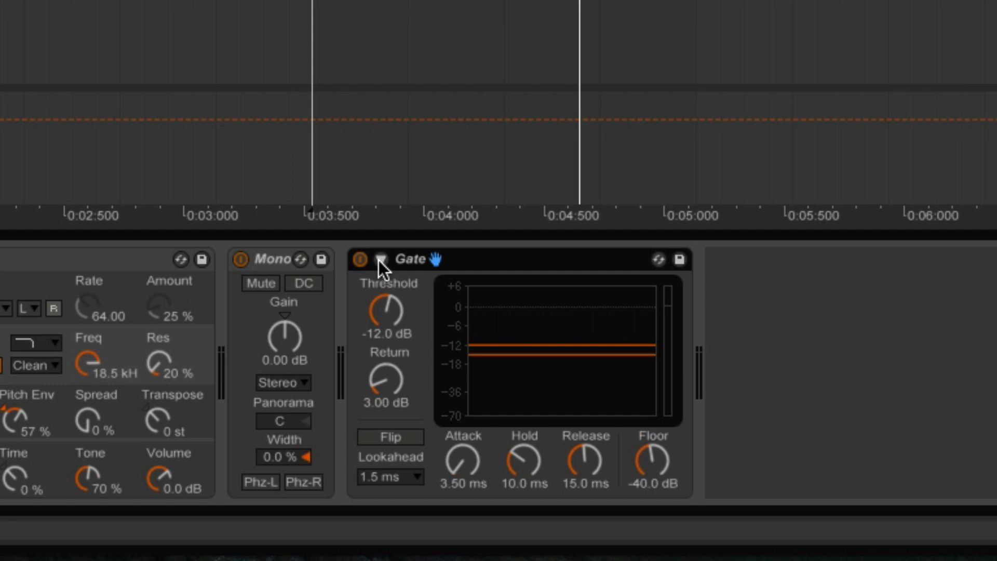
left_click(529, 259)
left_click(379, 262)
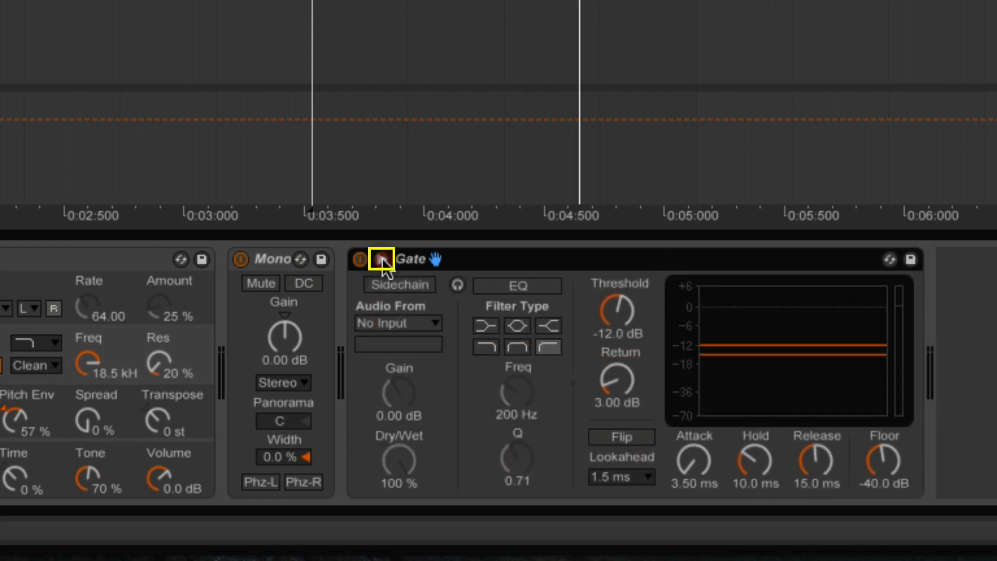
left_click(415, 287)
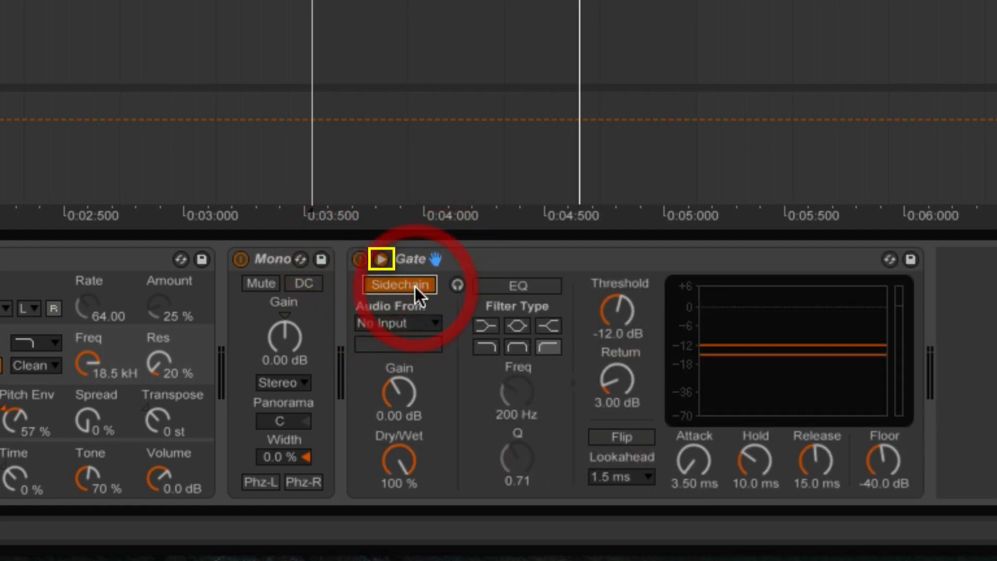
left_click(429, 325)
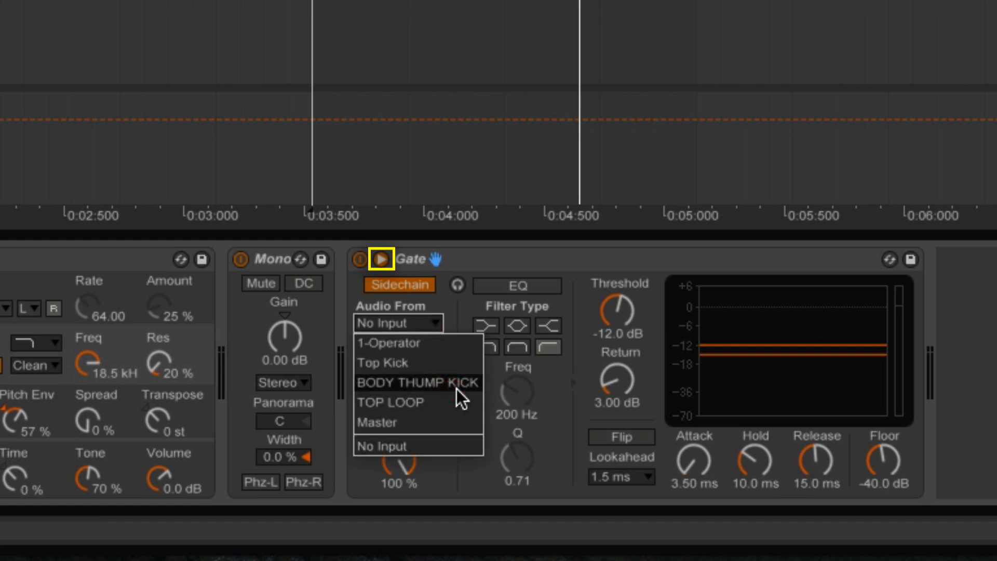
left_click(473, 385)
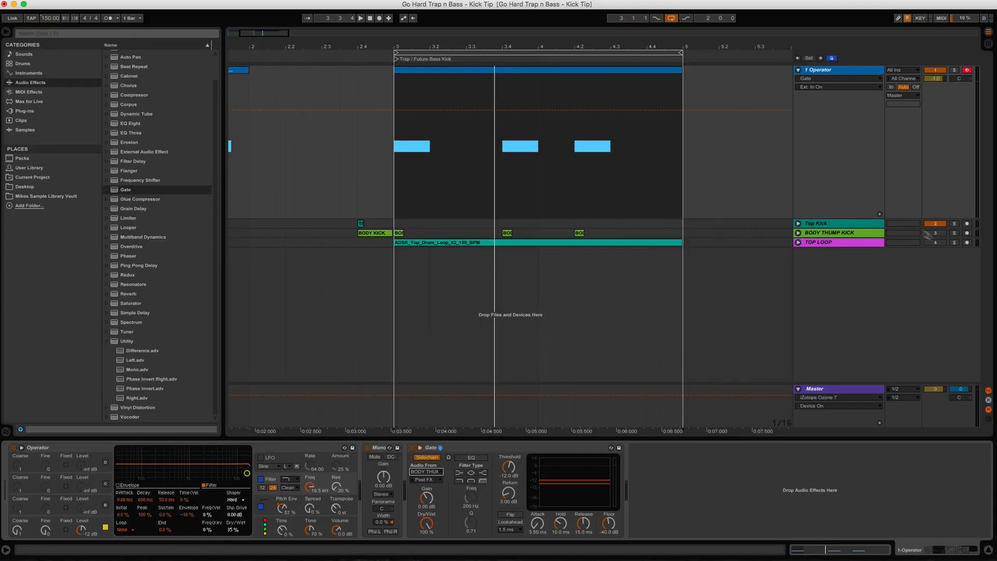
Step: Solo and expand the BODY THUMP KICK track, zooming in on the kicks around bar 3
left_click(872, 233)
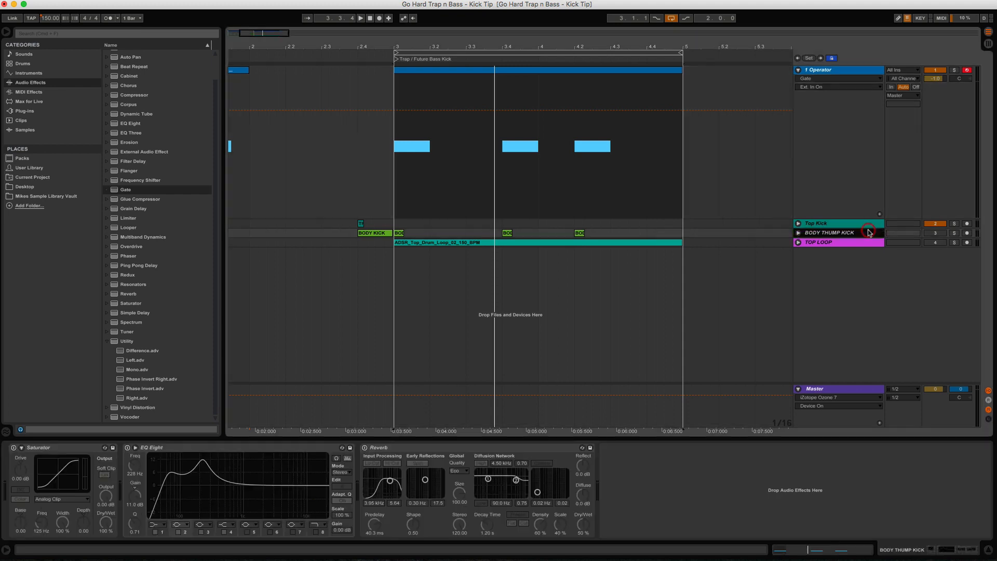
left_click(955, 233)
left_click(798, 233)
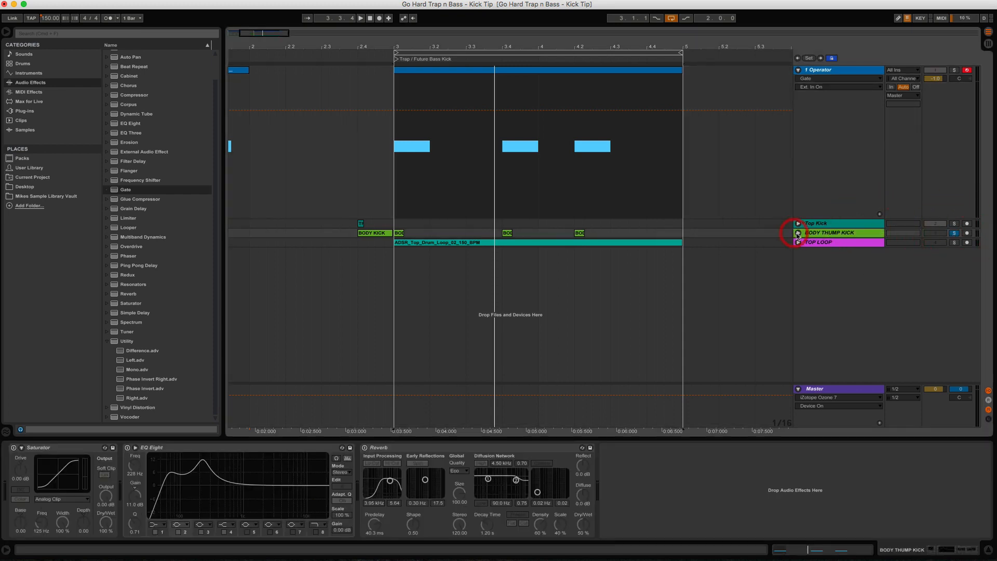
left_click_drag(404, 46, 403, 204)
Step: Audition the BODY THUMP and BODY KICK clips and open the track's automation chooser
left_click(401, 235)
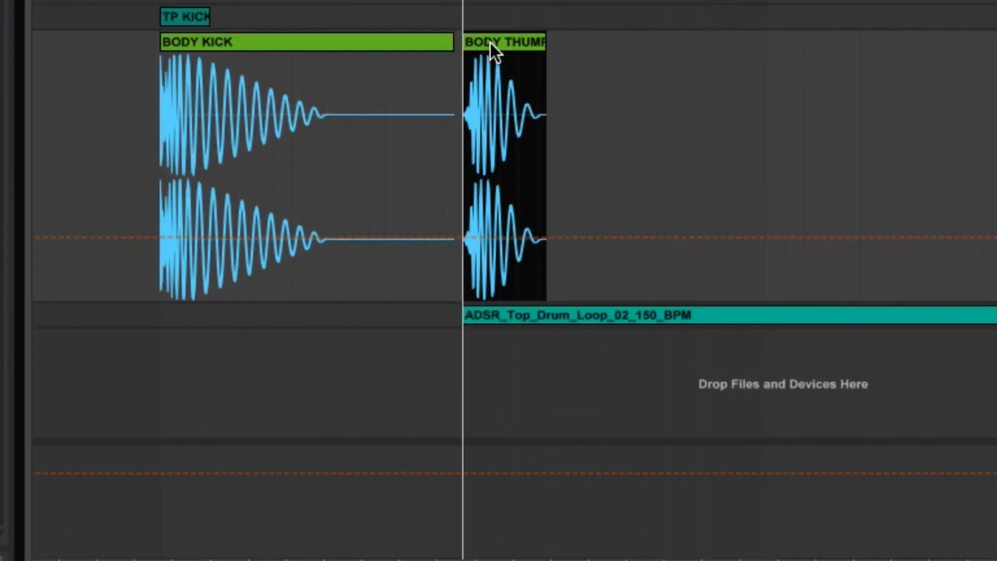
left_click(373, 37)
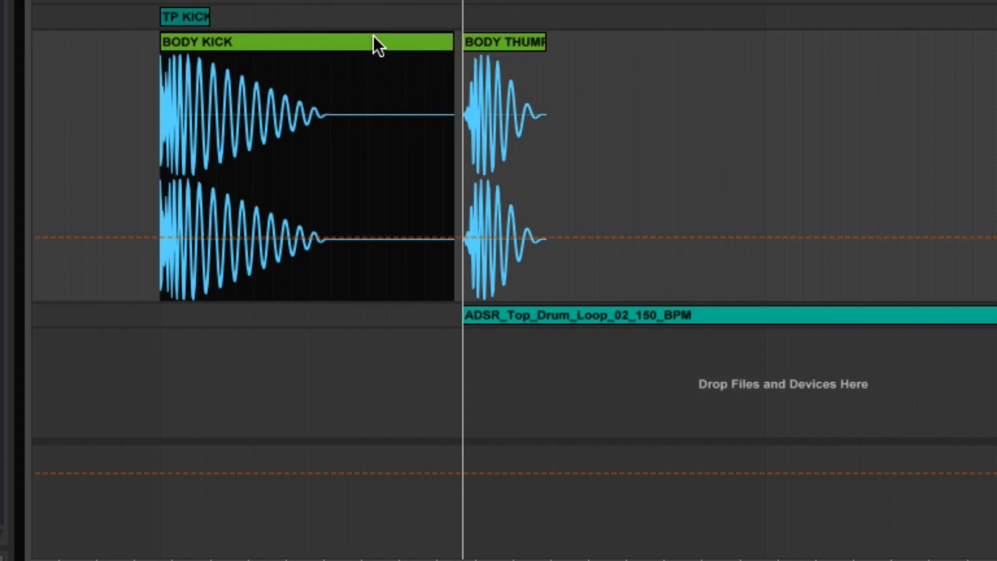
key("space")
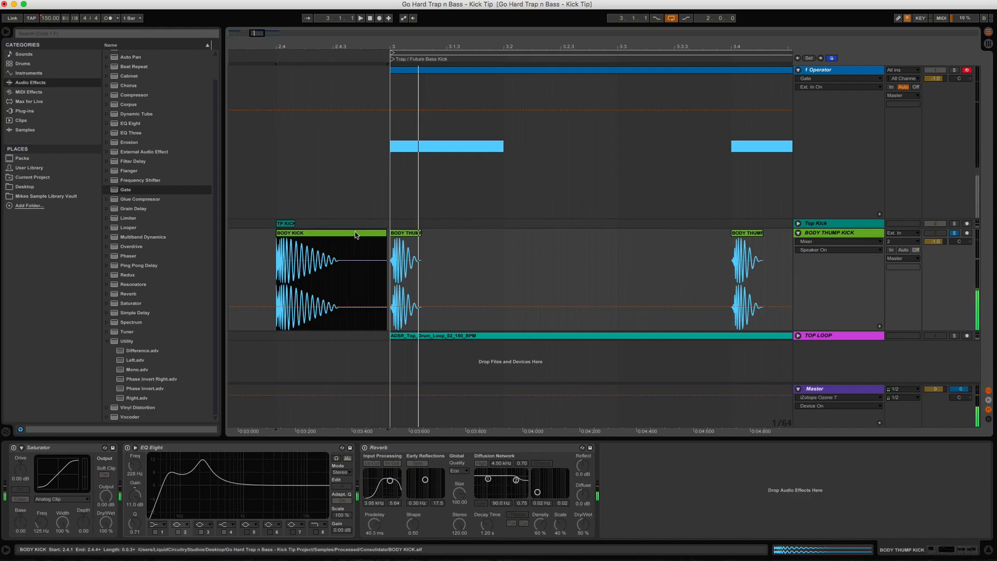
left_click(355, 235)
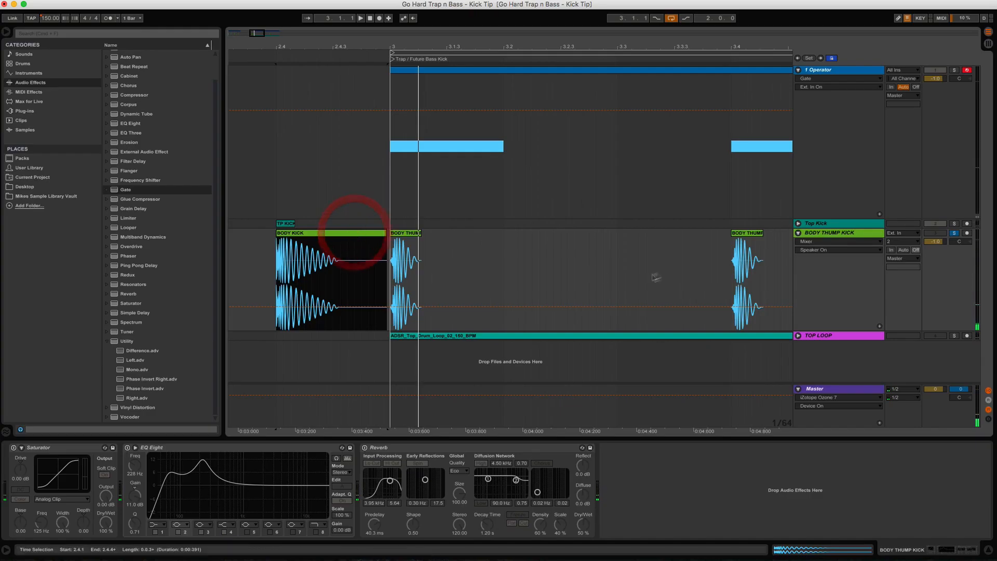
left_click(818, 242)
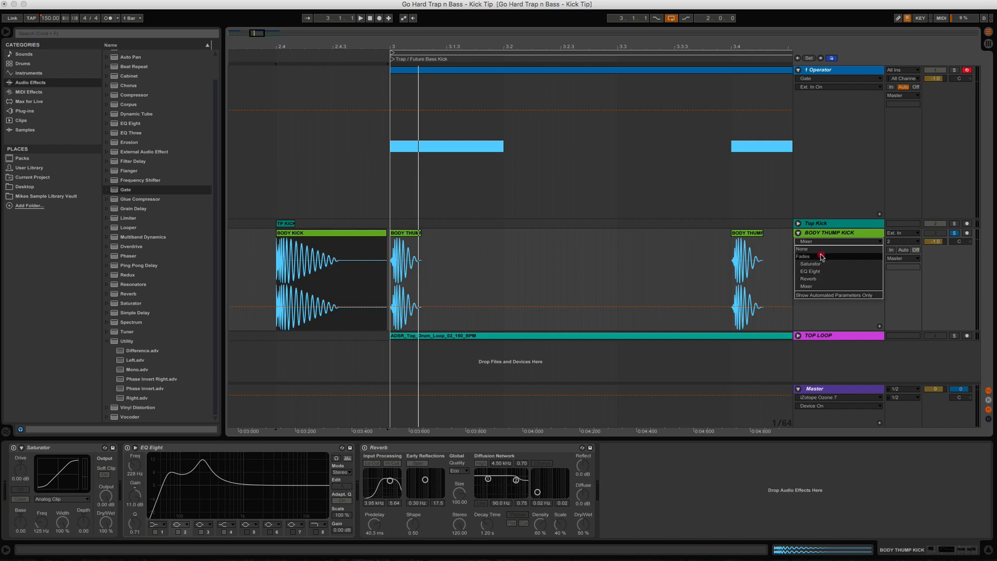
Step: Show clip fades on the kick track, trim the BODY KICK clip and add a fade-out
left_click(804, 256)
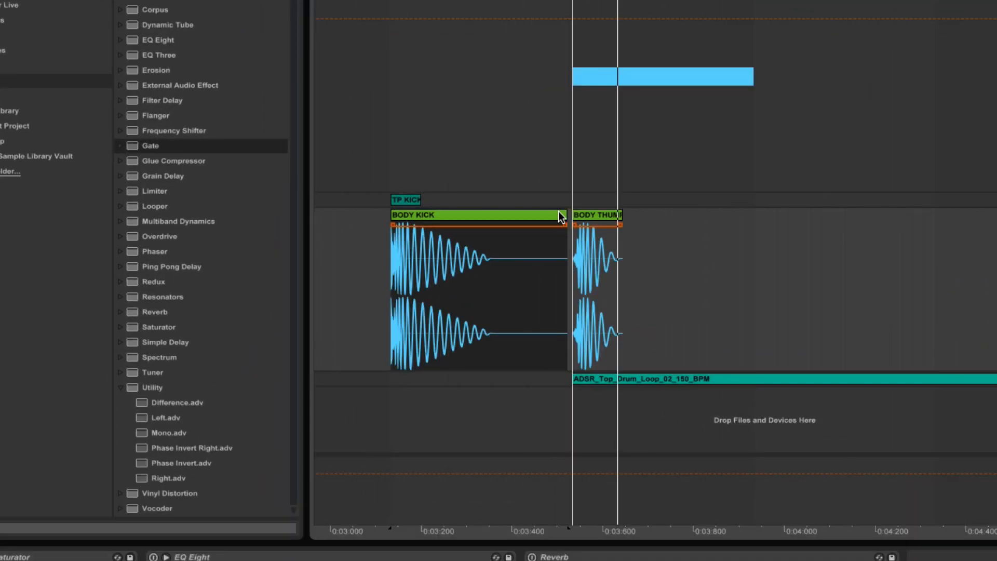
left_click_drag(384, 233, 369, 233)
left_click_drag(538, 217, 414, 217)
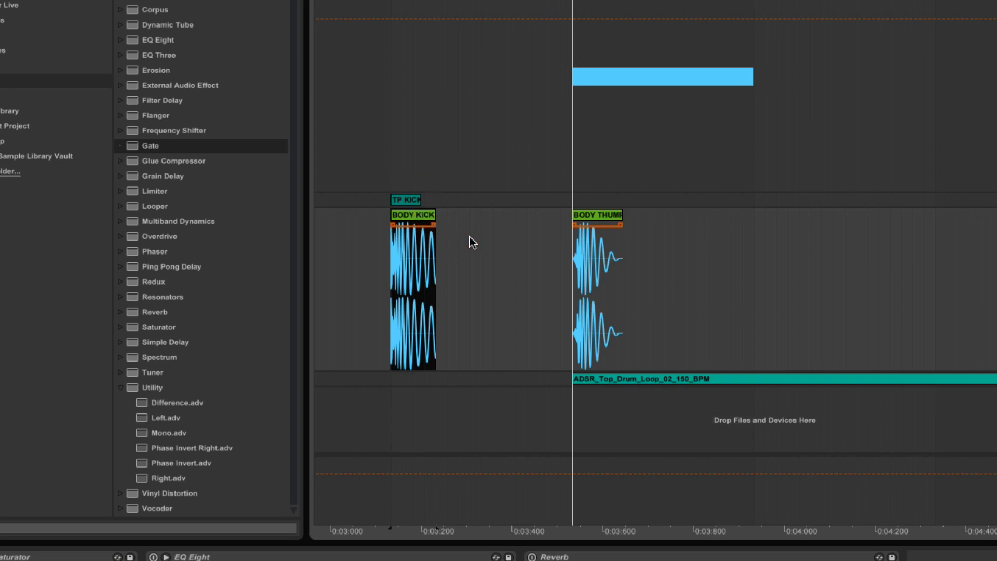
left_click_drag(433, 225, 399, 228)
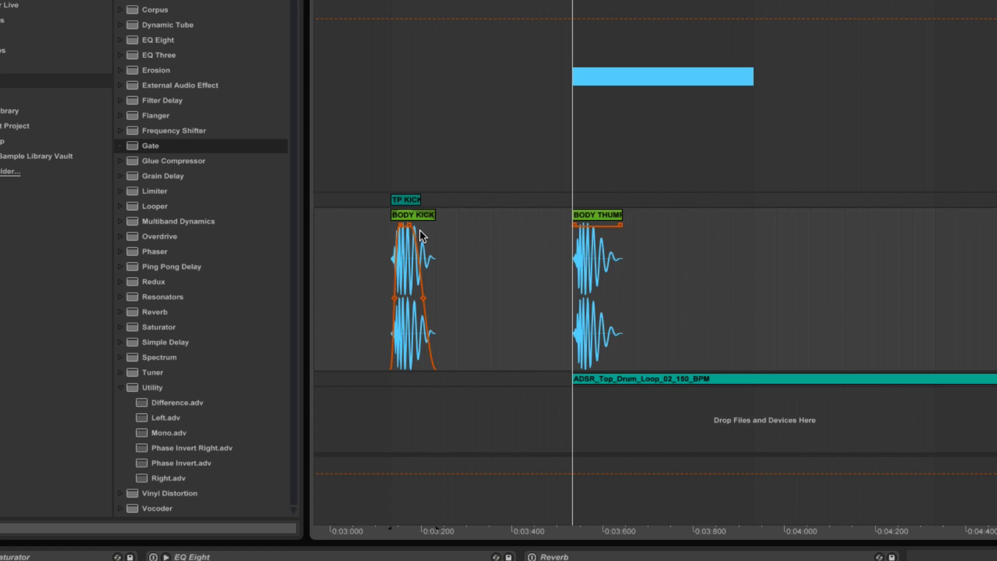
Step: Play back the trimmed BODY KICK clip, then select the BODY THUMP clip
left_click(413, 215)
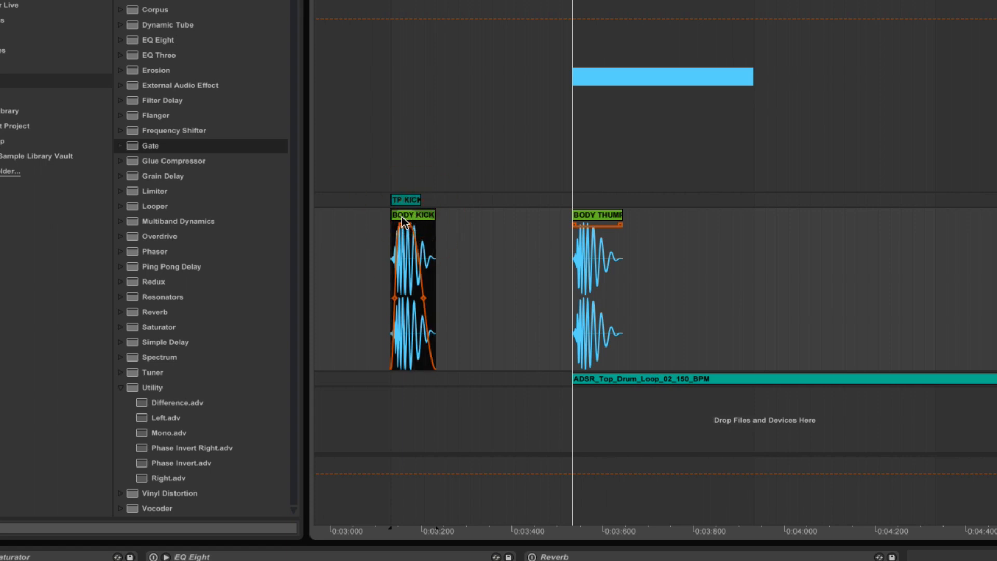
key("space")
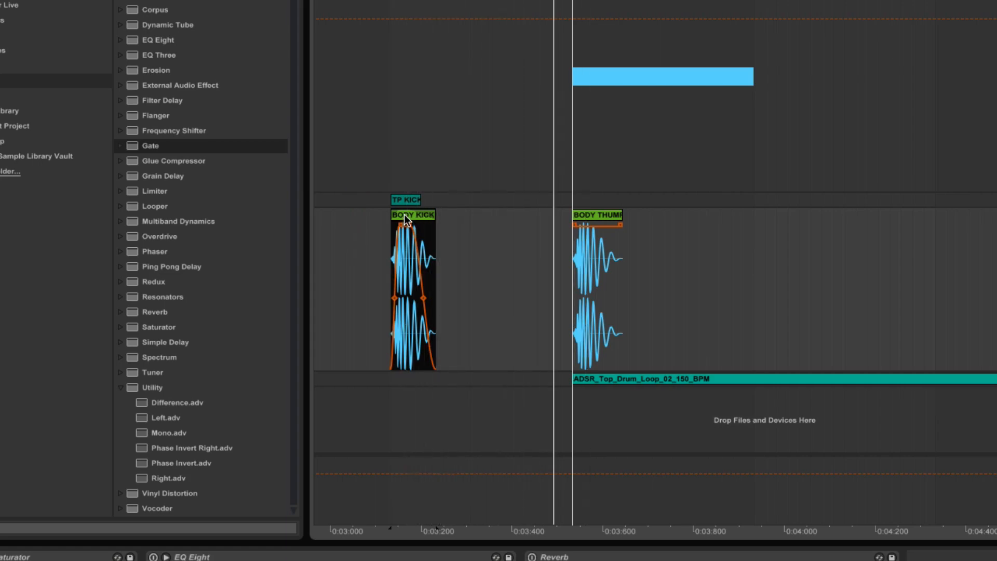
left_click(595, 218)
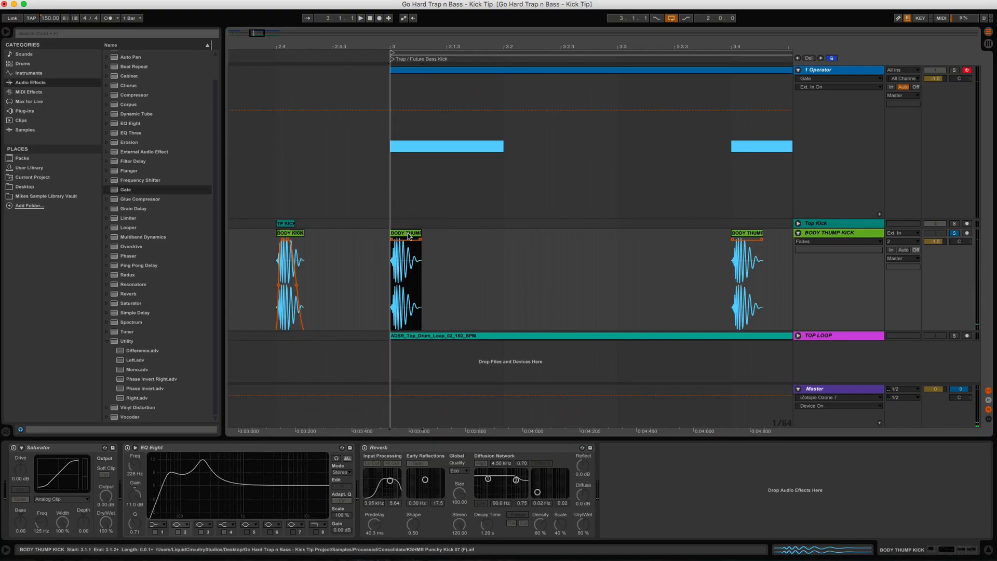
Step: Try EQ Eight with less boost near 220 Hz, a steeper low cut and band 2 near -0.6 dB
key("space")
key("space")
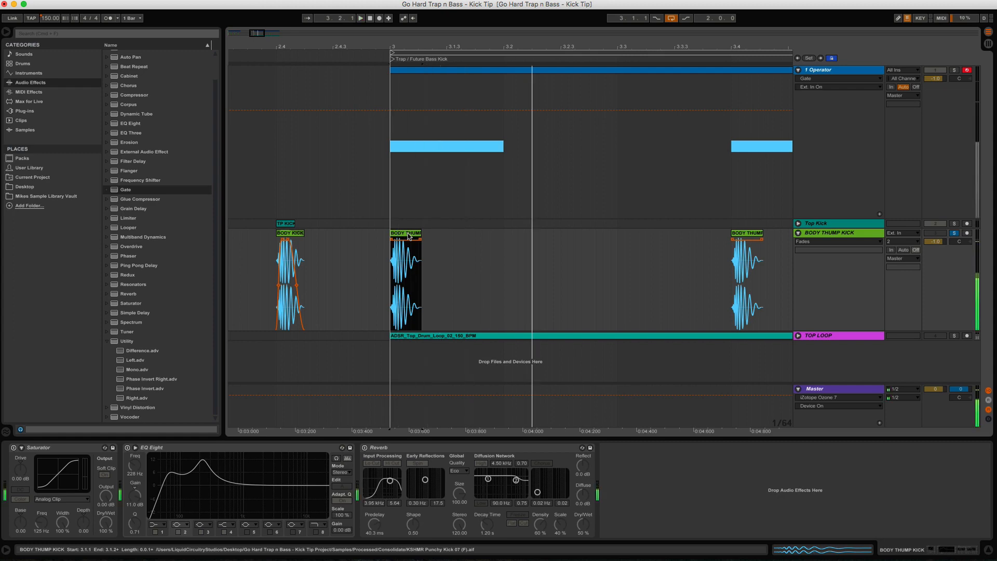
left_click(243, 449)
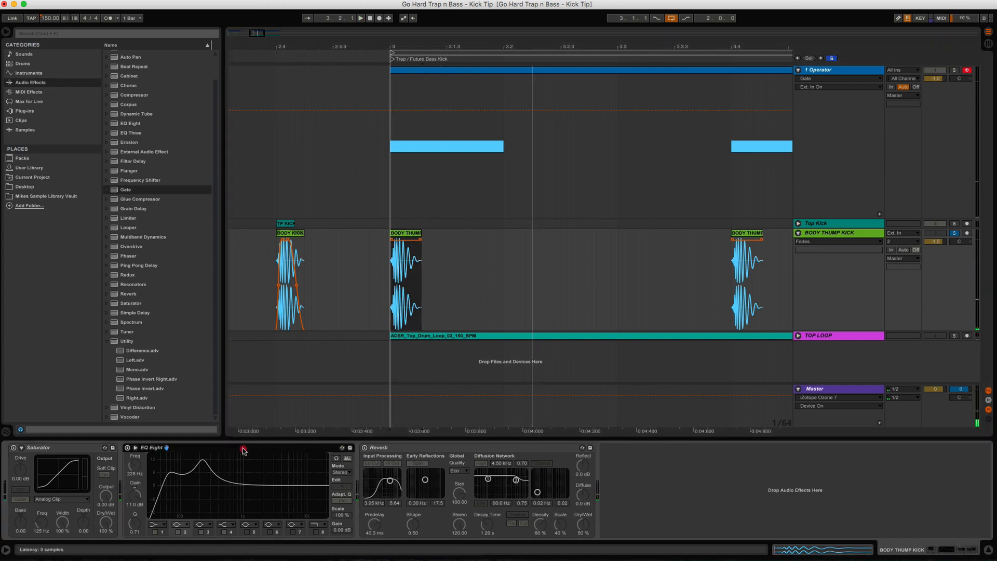
left_click(127, 448)
key("space")
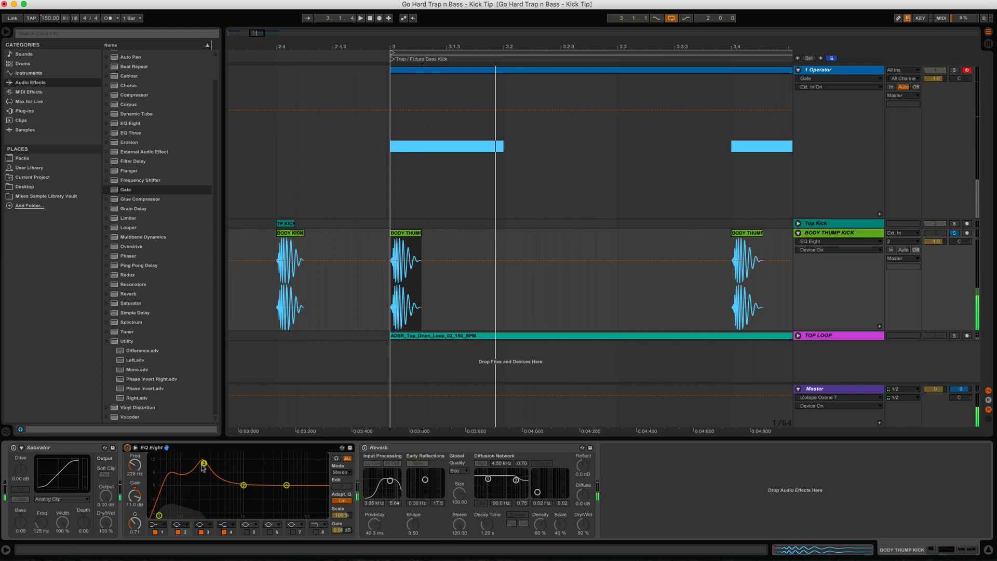
left_click_drag(203, 468, 202, 478)
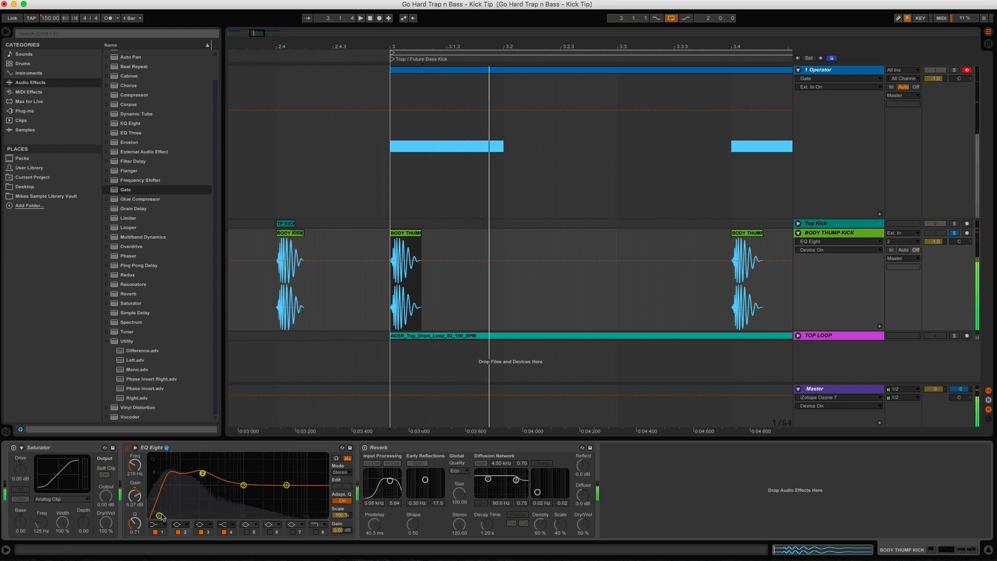
left_click_drag(161, 515, 175, 515)
left_click_drag(202, 474, 207, 484)
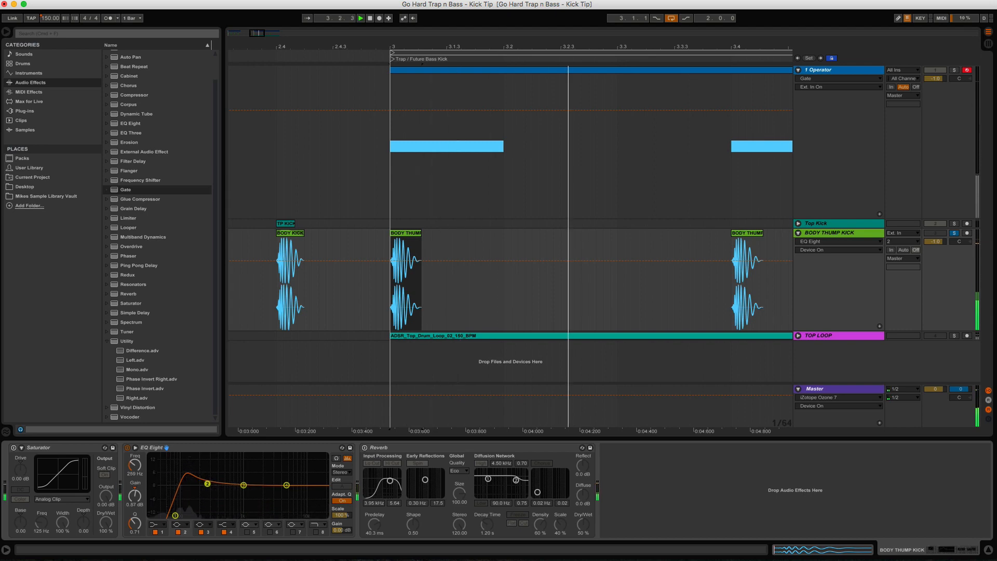
Step: Switch EQ Eight off and turn on the Saturator with the Soft Sine curve
left_click(129, 450)
left_click(14, 447)
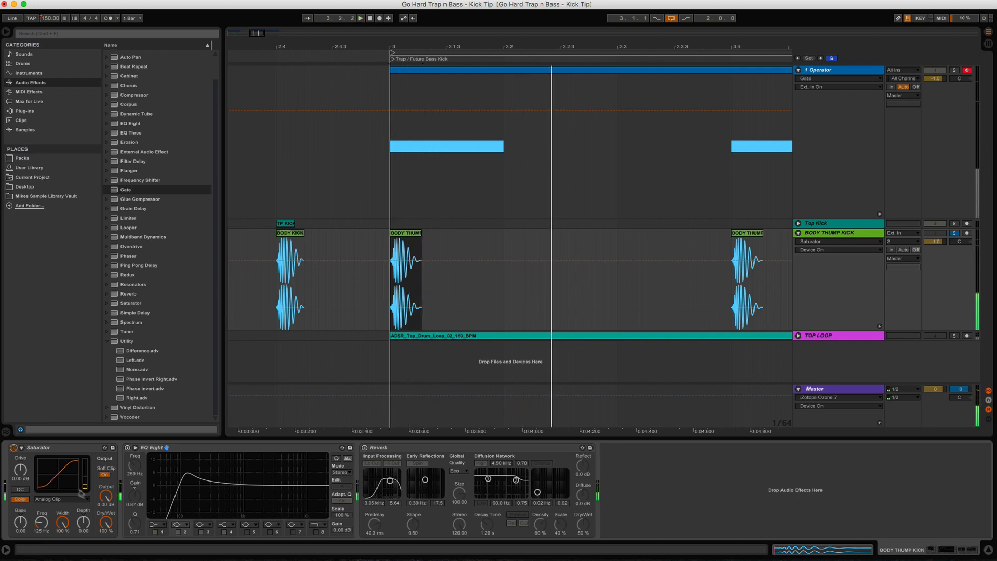
left_click(61, 499)
left_click(57, 516)
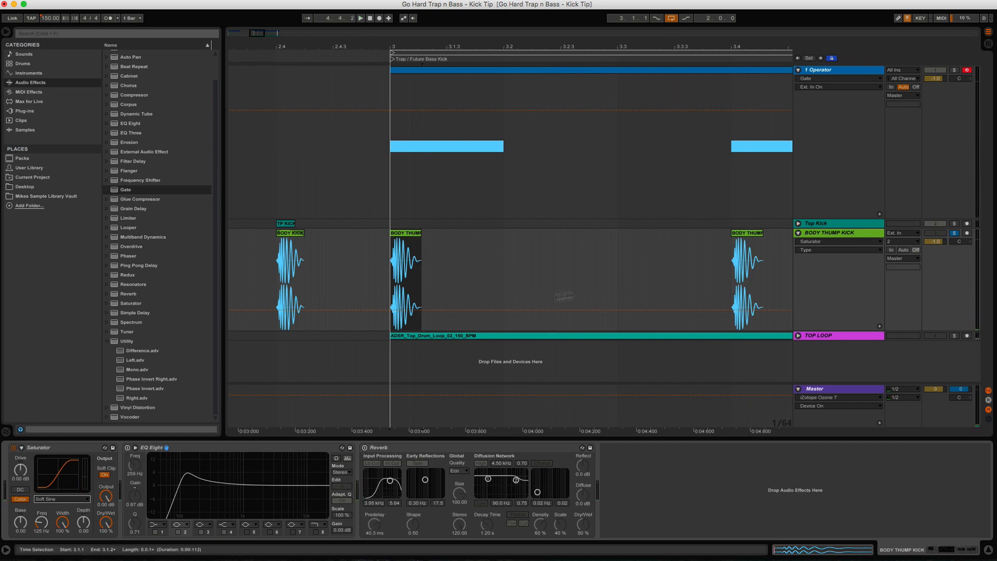
left_click_drag(724, 47, 489, 21)
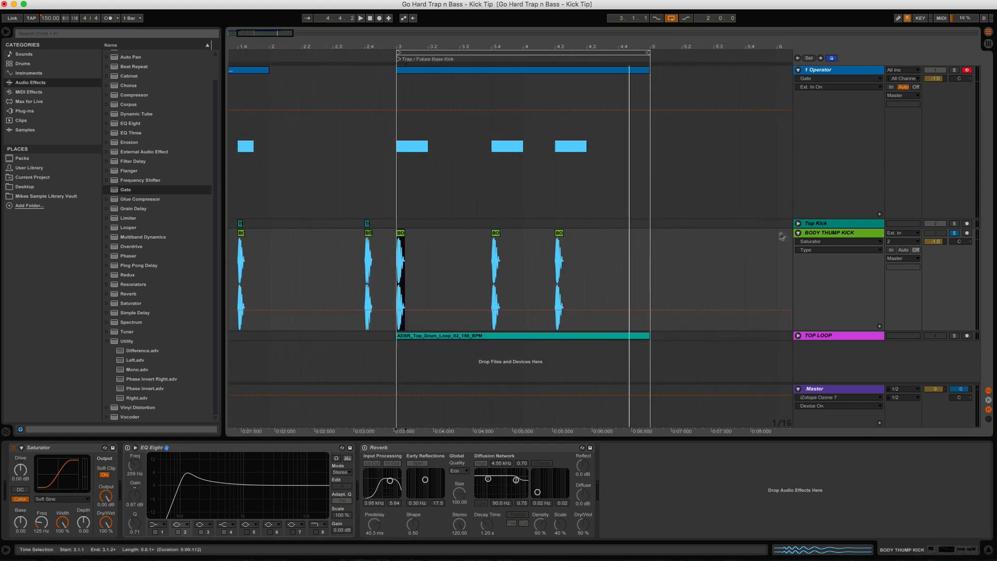
Step: Select the 1 Operator track so Operator, Mono and the sidechained Gate appear in Device View
left_click(821, 71)
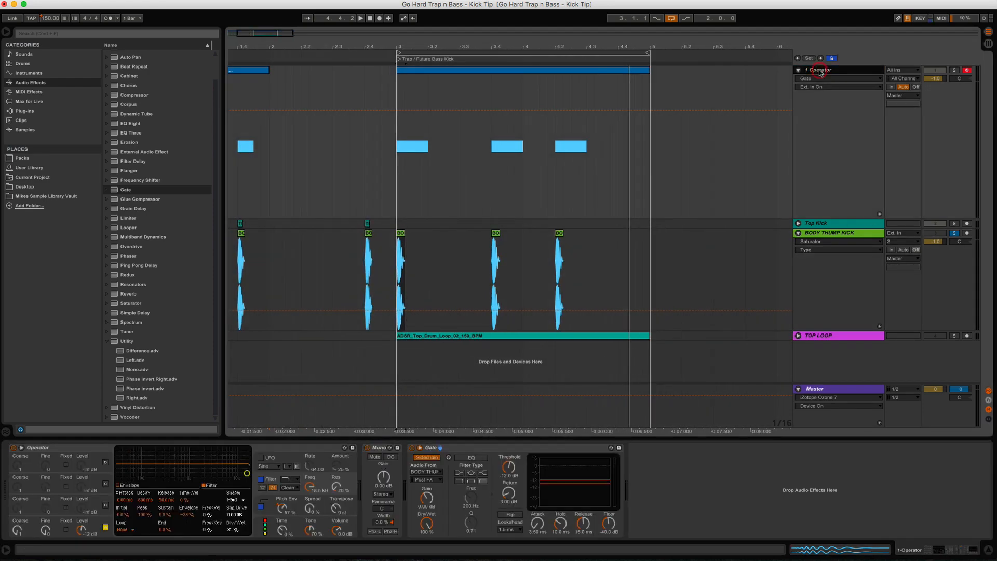
left_click(499, 451)
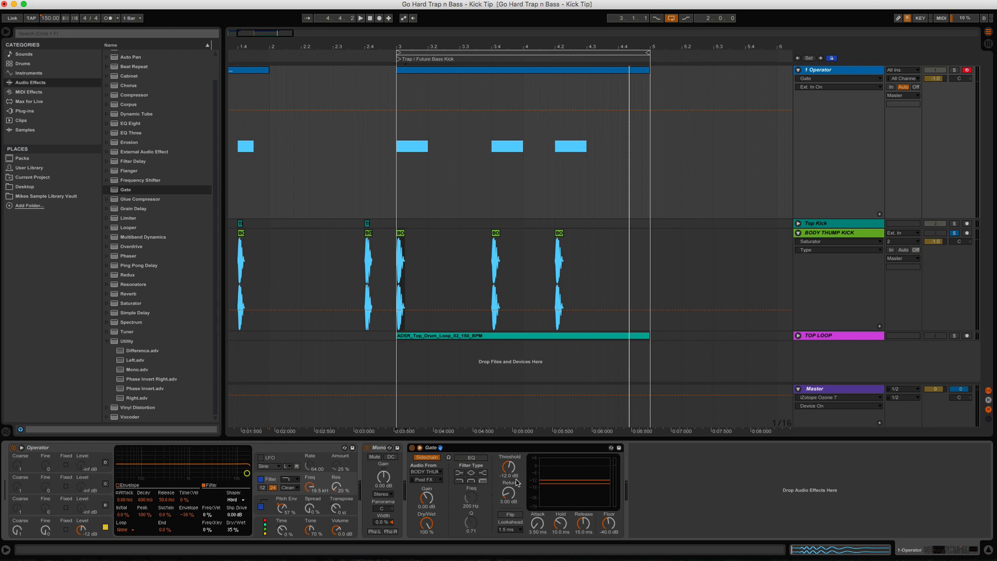
left_click(403, 249)
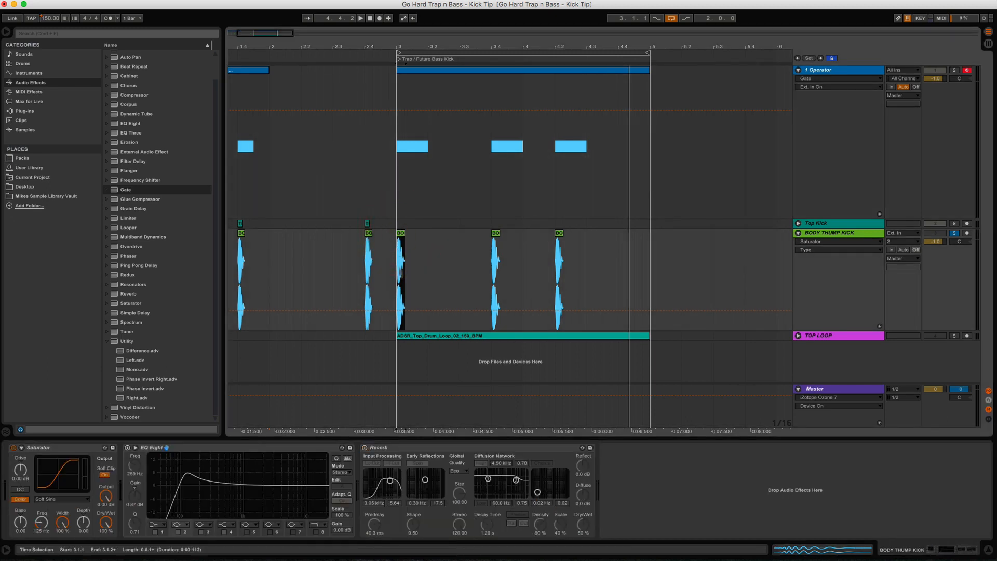
left_click(425, 336)
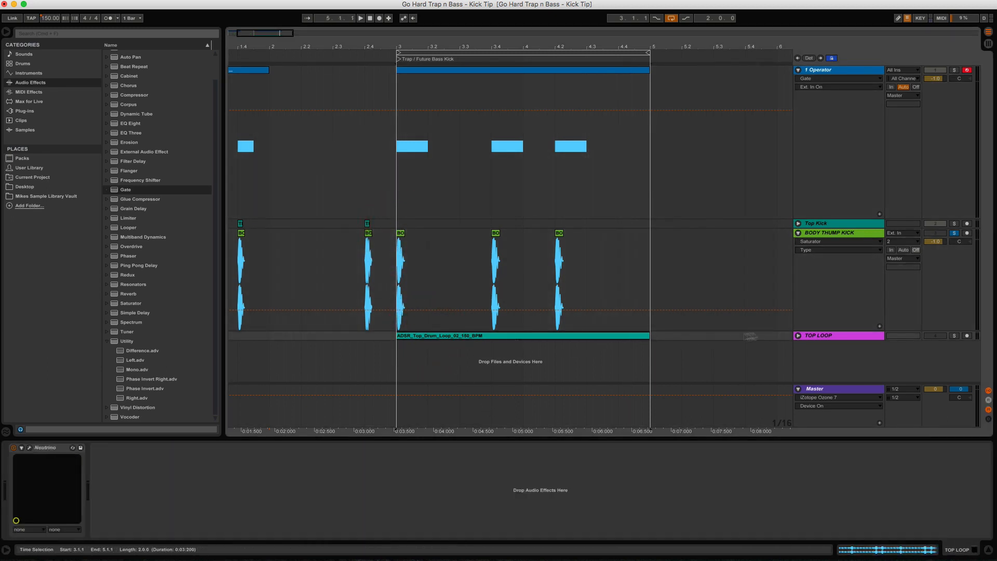
left_click(798, 336)
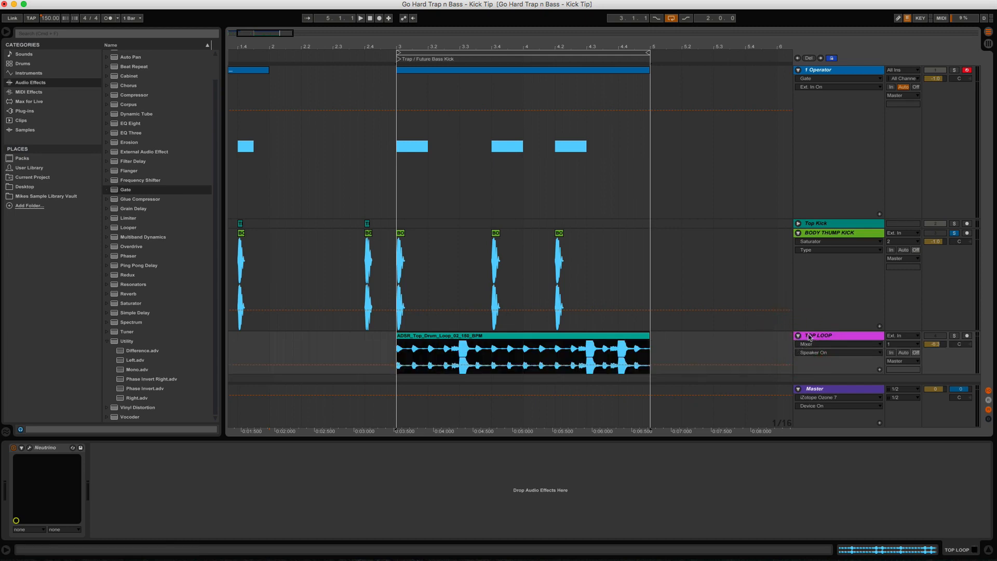
left_click(798, 336)
left_click(804, 72)
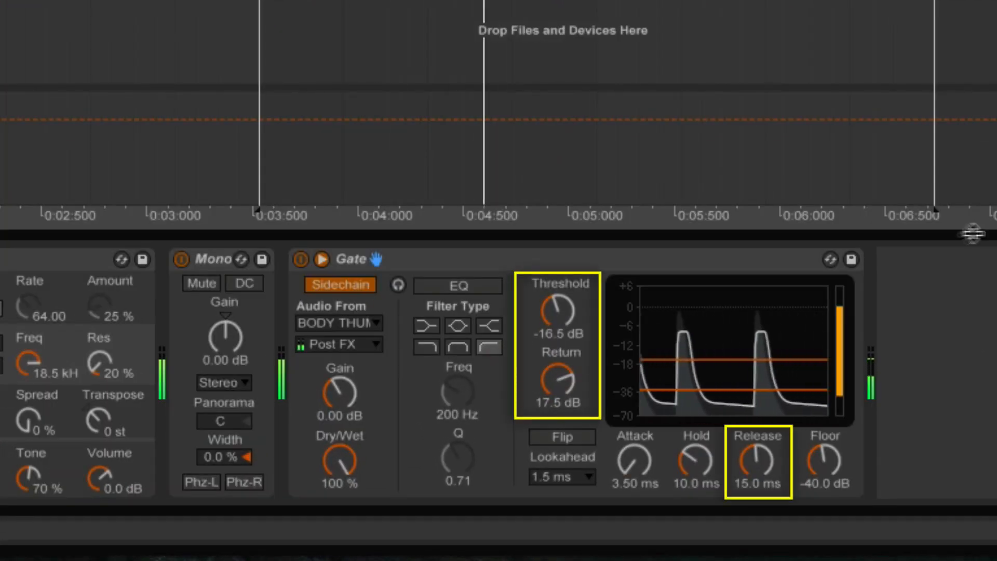
Step: Set the Gate's Threshold to -9.55 dB, Return to 18.5 dB and Release to 496 ms
left_click_drag(550, 317, 550, 281)
left_click_drag(557, 380, 557, 414)
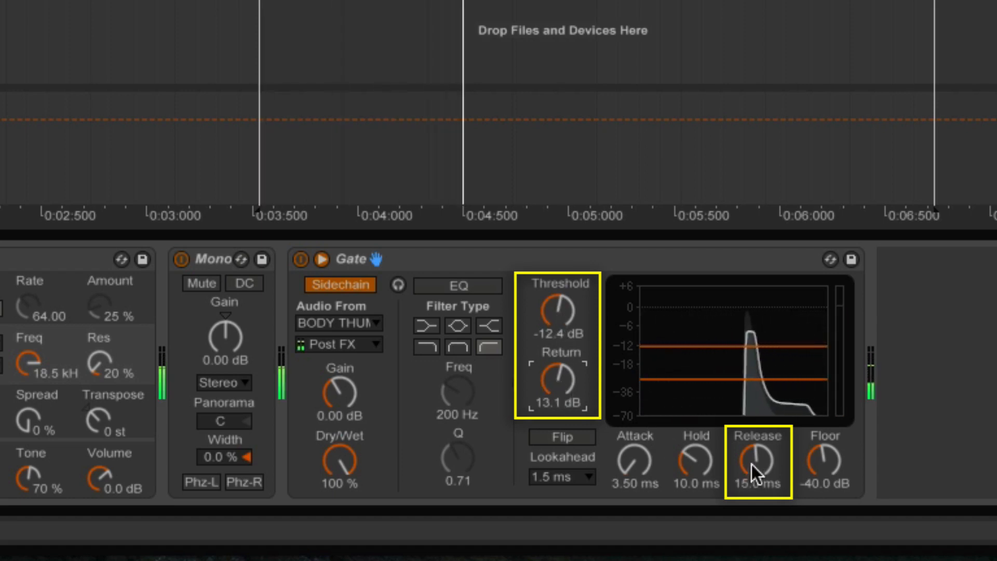
left_click_drag(752, 465, 752, 456)
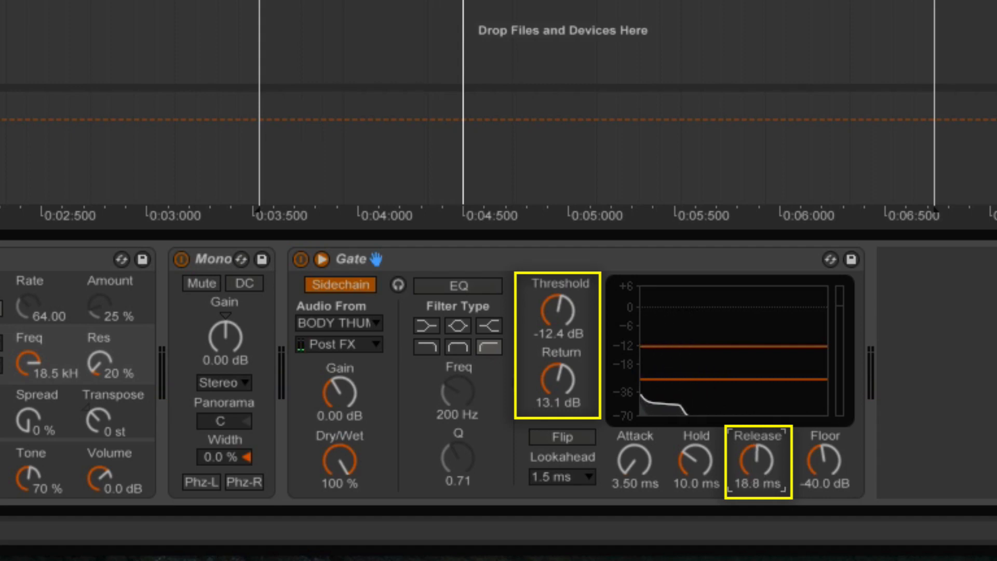
left_click_drag(754, 464, 754, 455)
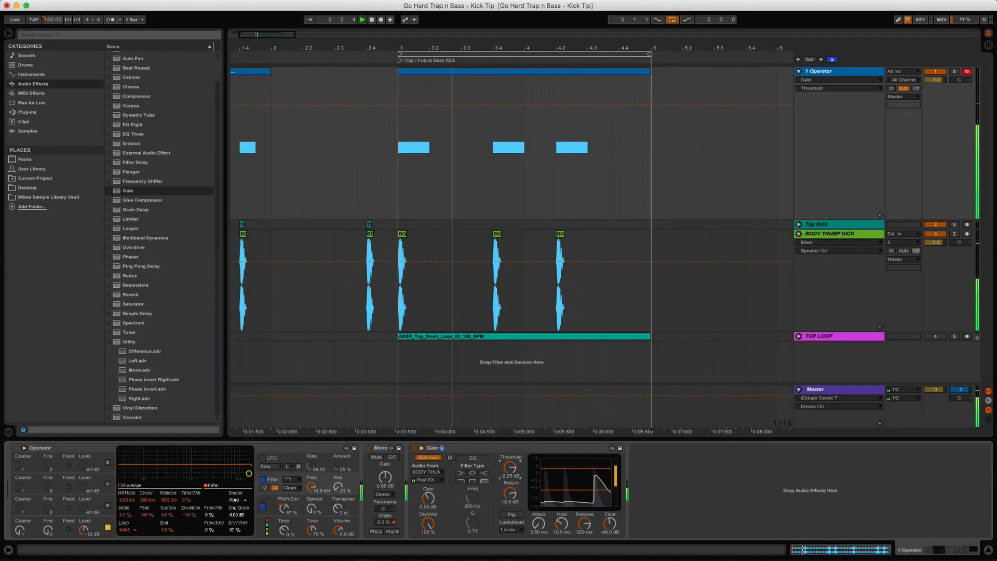
left_click_drag(511, 468, 511, 476)
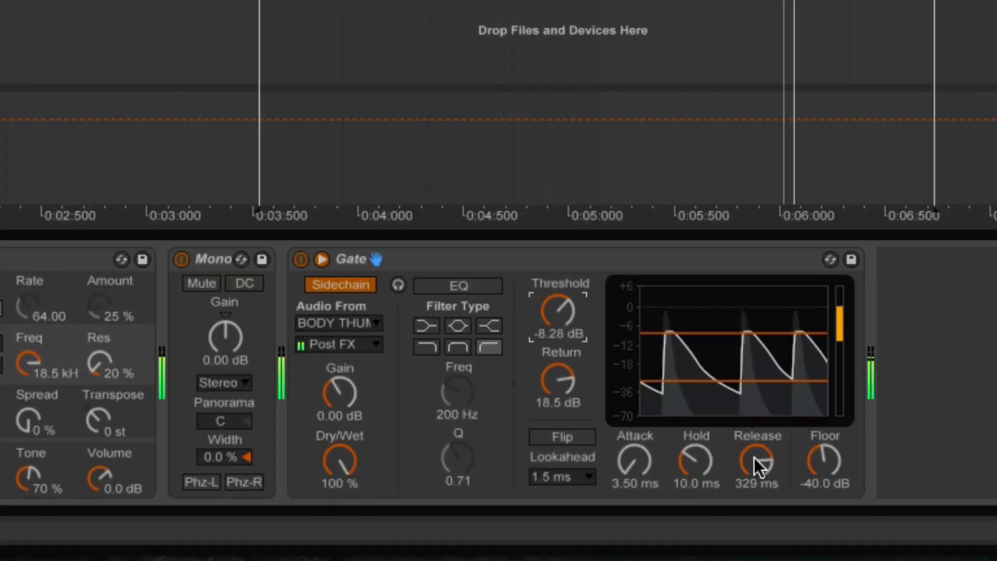
left_click_drag(622, 513, 621, 503)
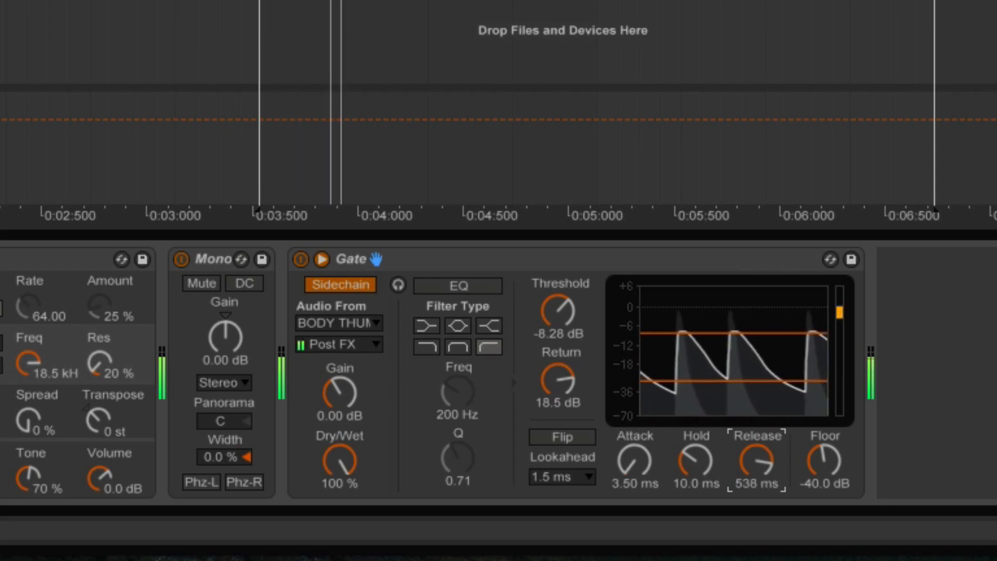
left_click_drag(757, 461, 756, 457)
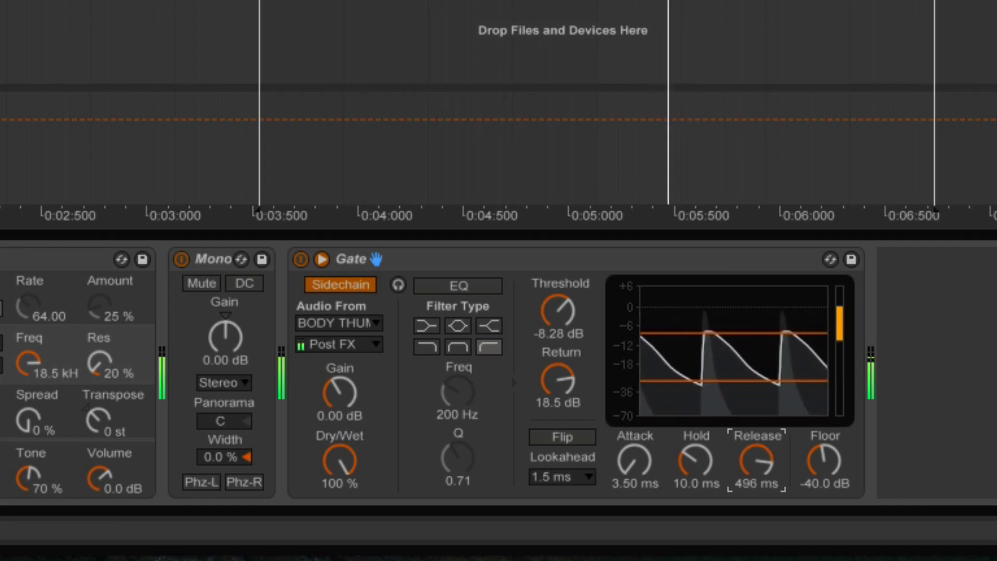
left_click_drag(550, 309, 550, 313)
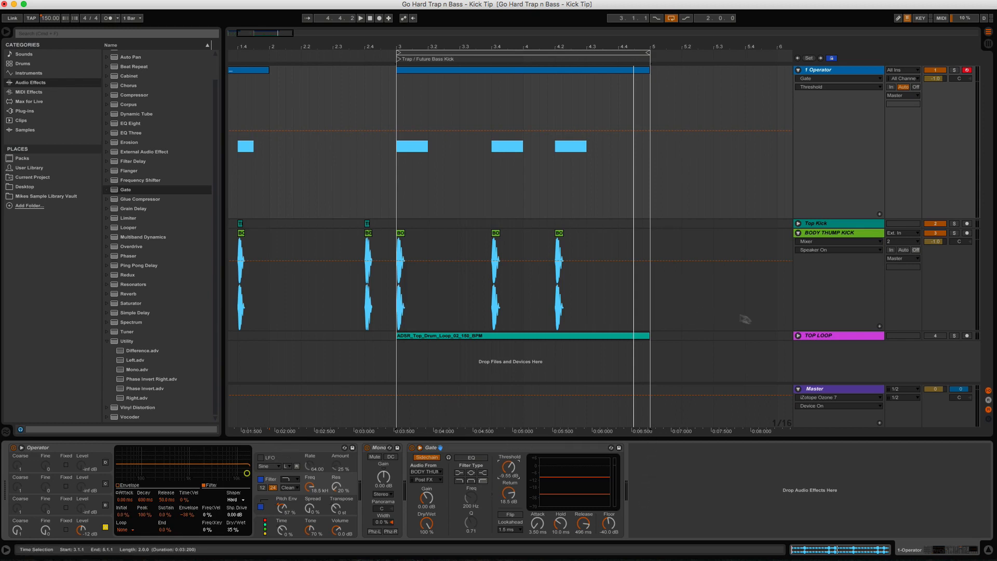
Step: Turn the TOP LOOP track back on, play, and set 1 Operator's volume to -0.3 dB
left_click(799, 233)
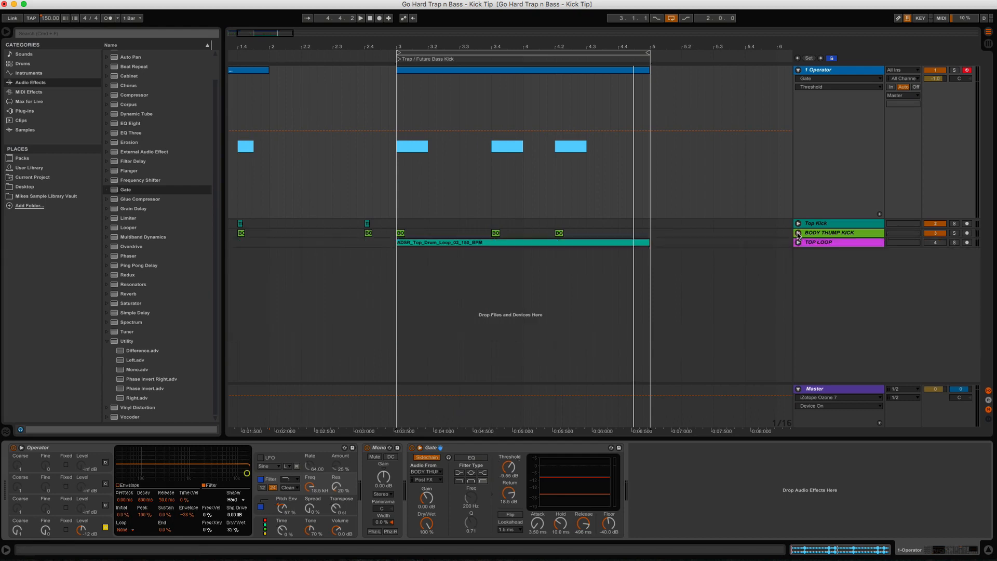
left_click(936, 243)
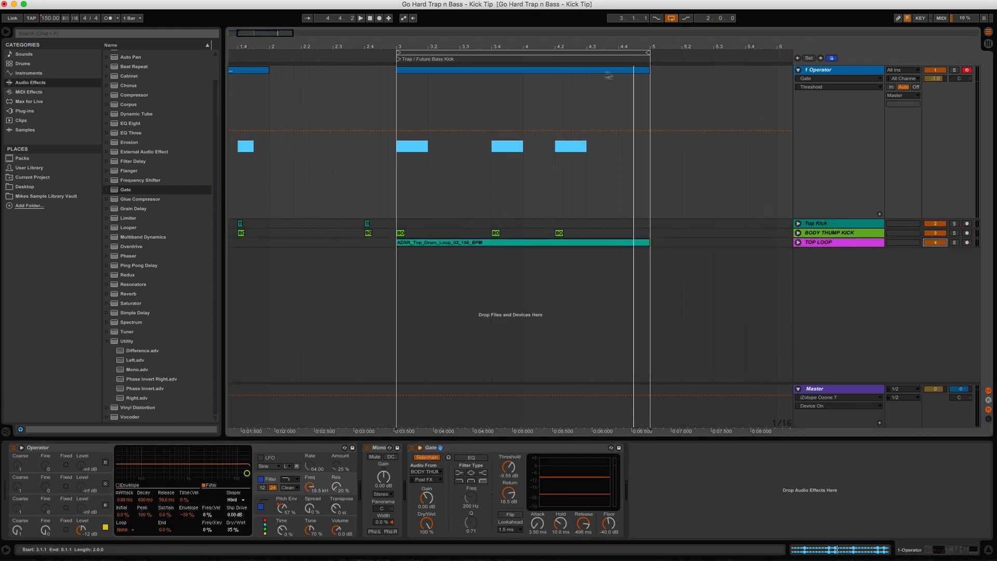
key("space")
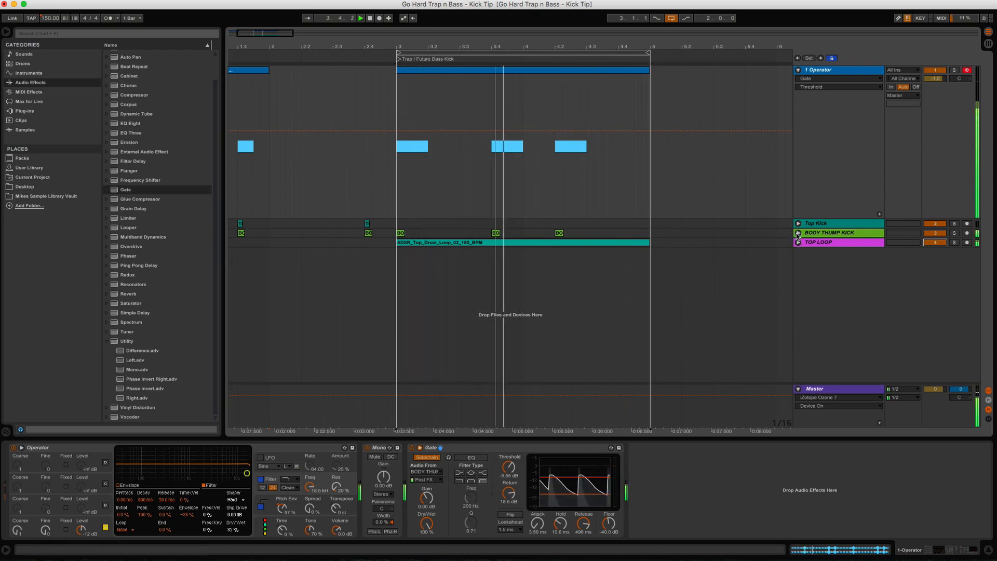
left_click_drag(936, 79, 935, 73)
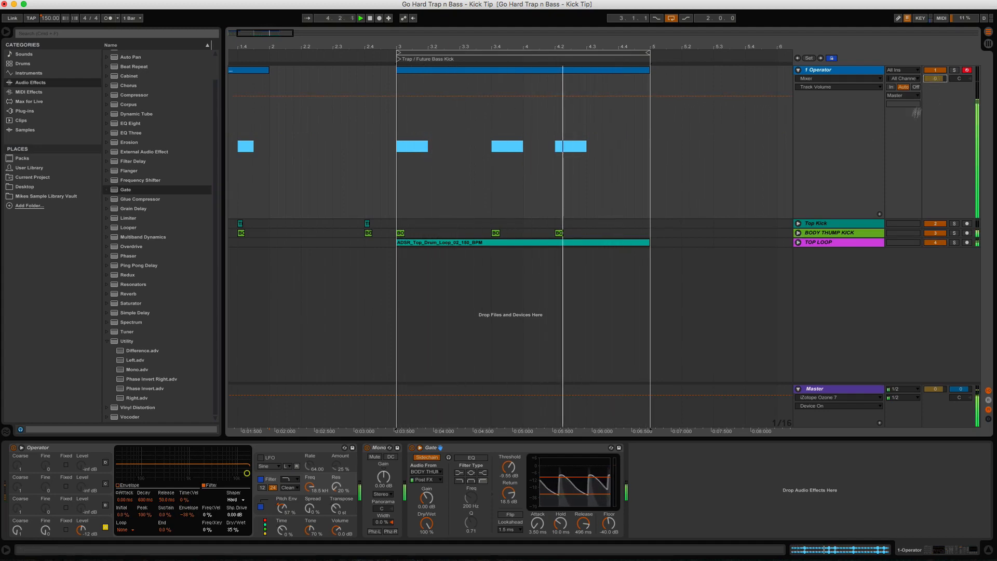
left_click(798, 223)
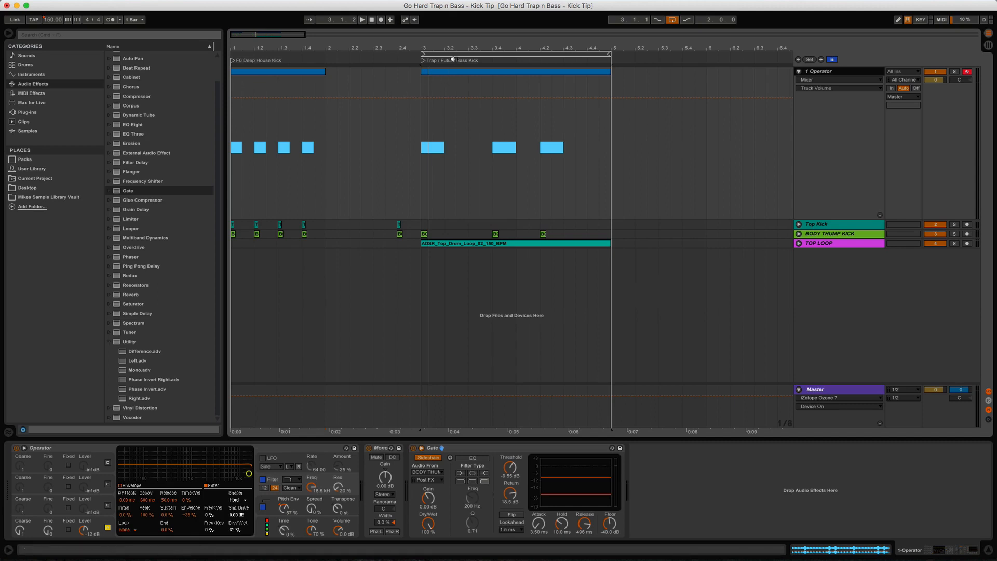
Step: Set the loop brace to cover only bar 1, select that range and play it
left_click_drag(454, 54, 271, 58)
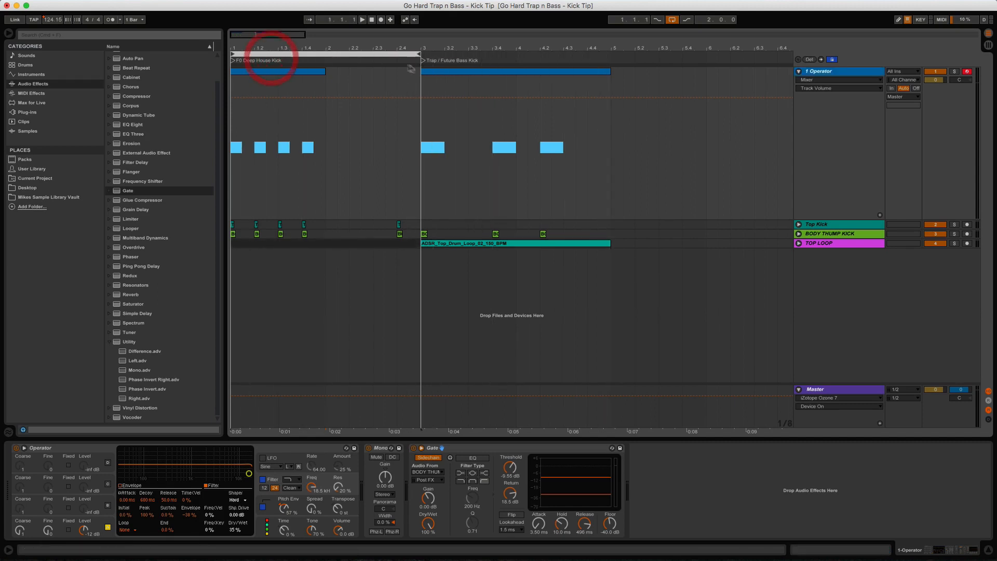
left_click_drag(418, 53, 324, 69)
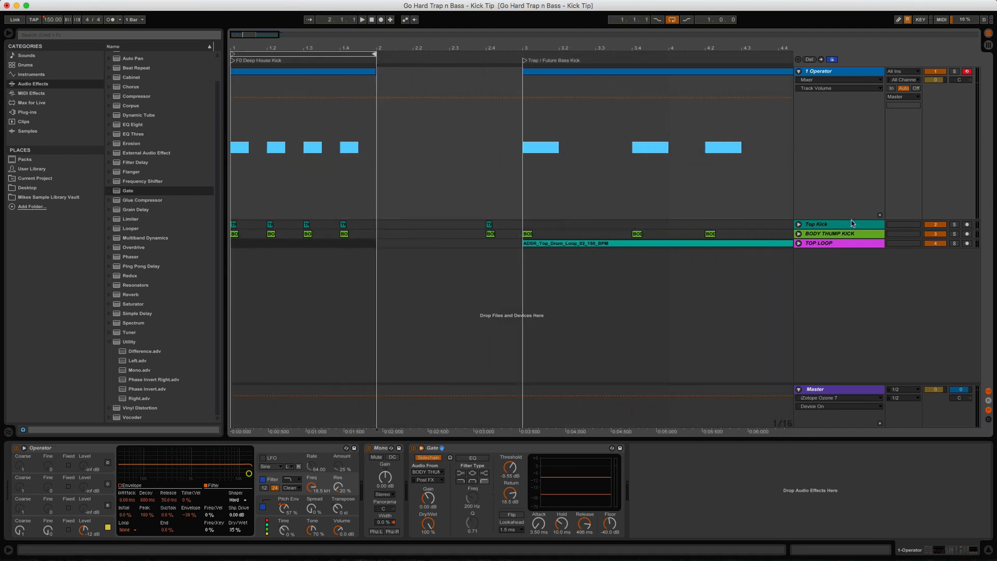
left_click(337, 53)
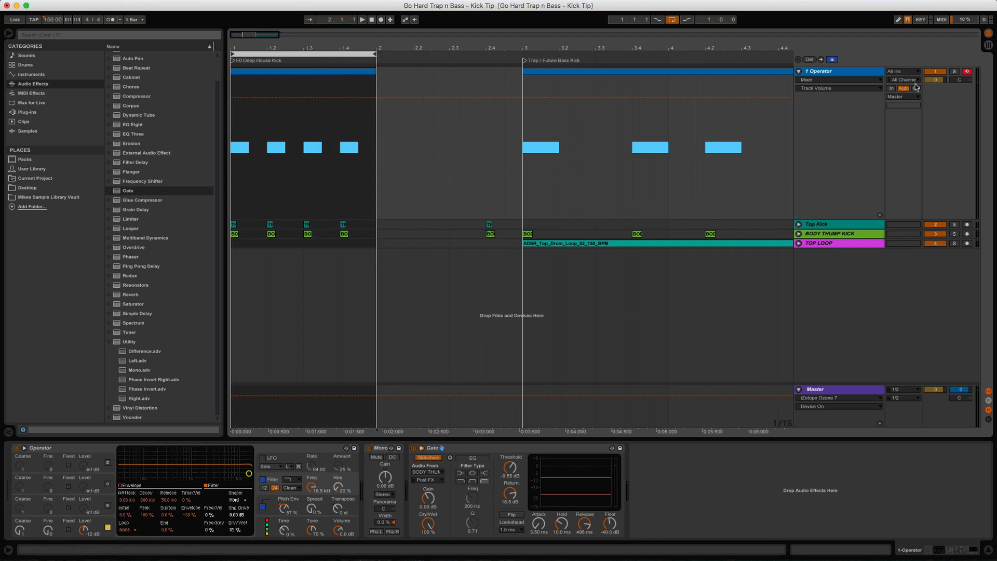
left_click(933, 72)
key("space")
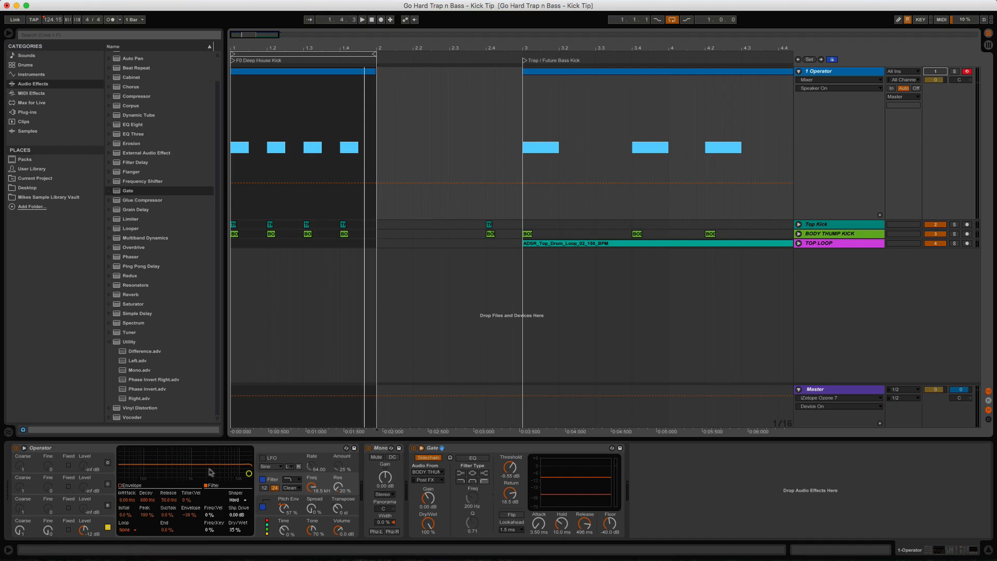
Step: Lower Operator's Pitch Env amount to 16% and set the filter Shaper to Off
left_click(55, 447)
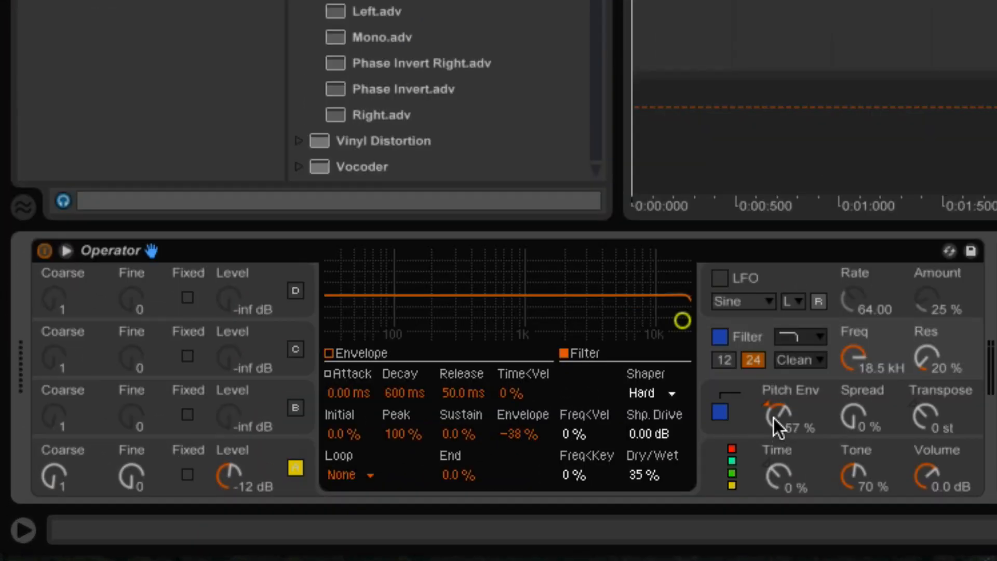
left_click_drag(774, 419, 774, 433)
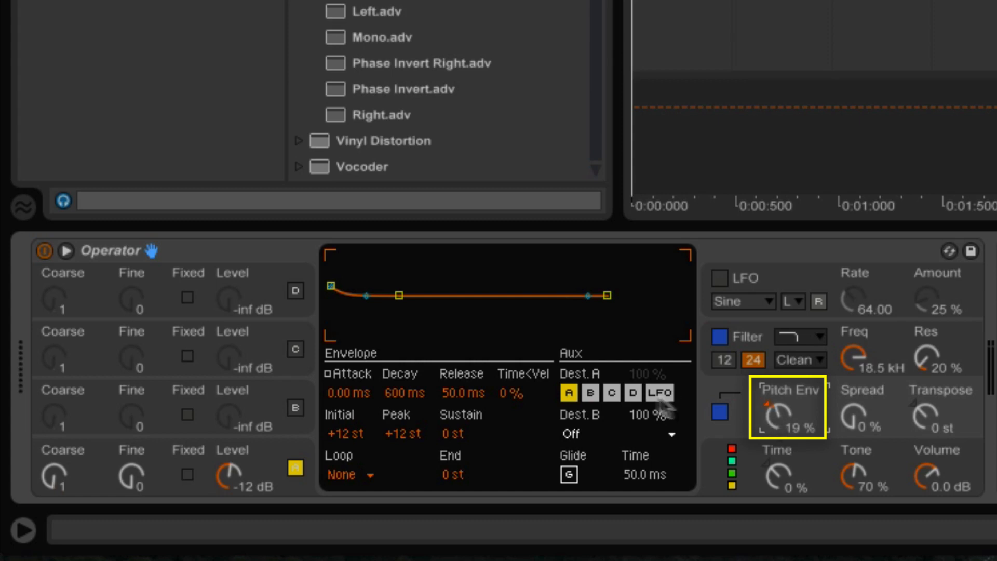
left_click(764, 340)
left_click(670, 393)
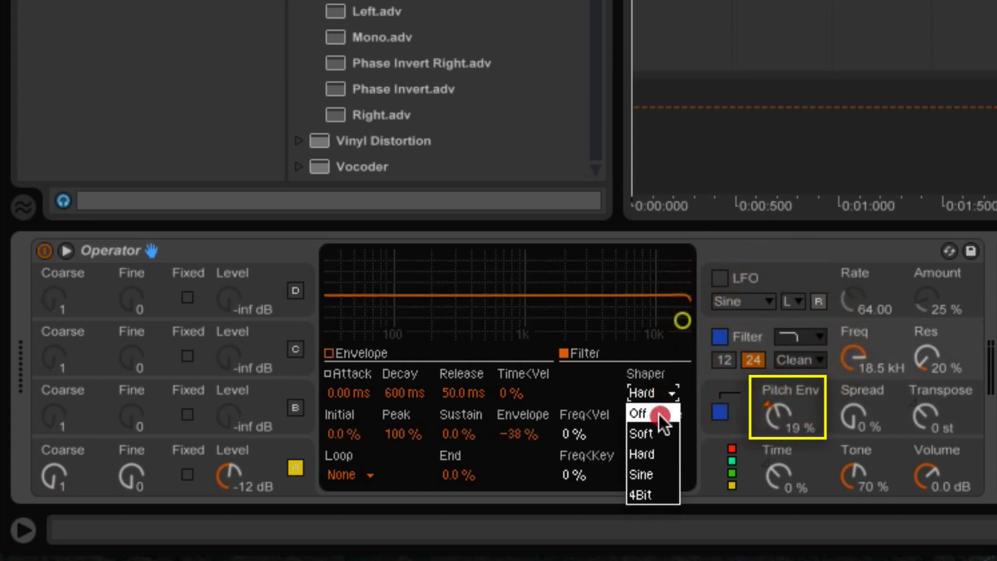
left_click(658, 414)
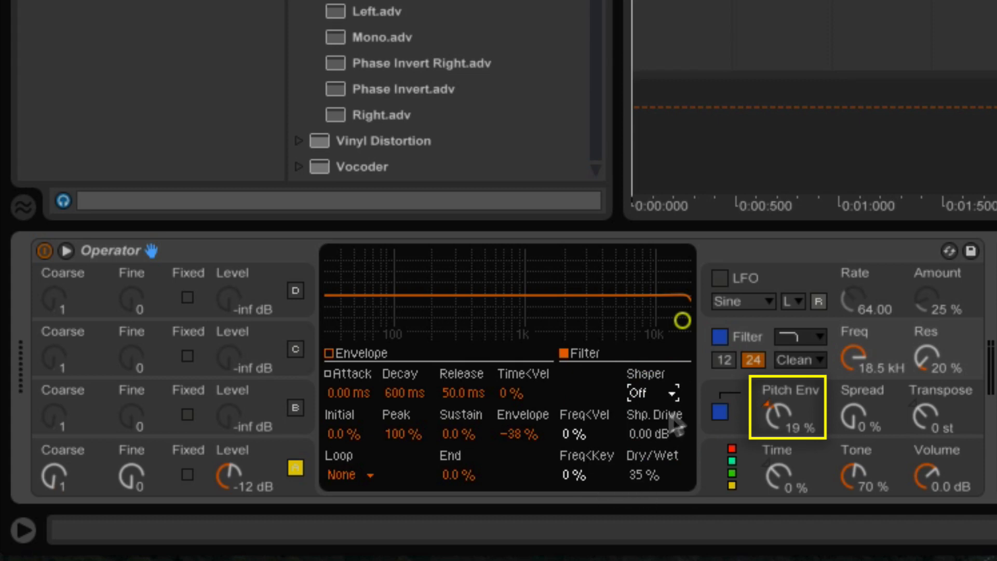
left_click(785, 388)
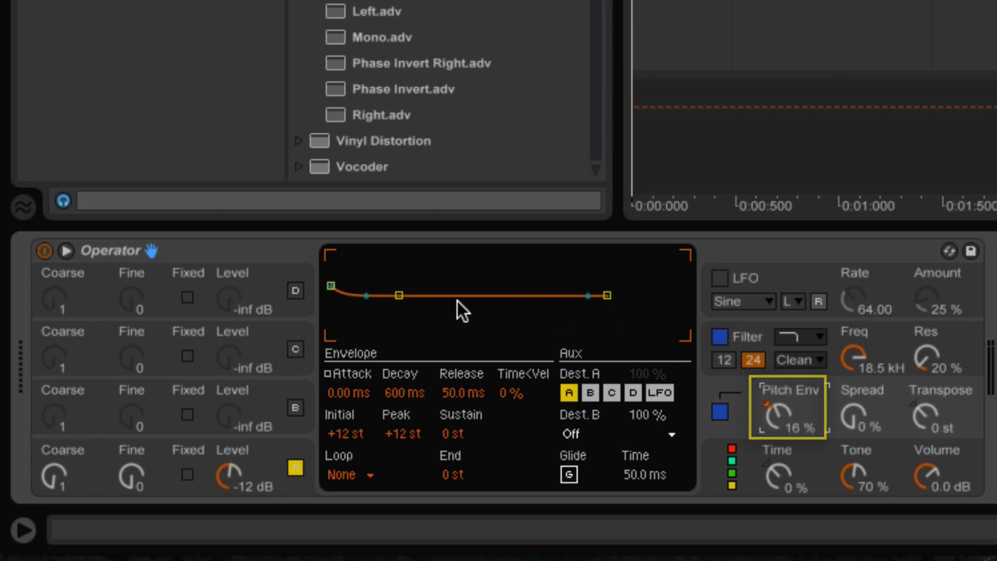
Step: Play the loop and shorten operator A's envelope release from 7.00 s to 1.15 s
key("space")
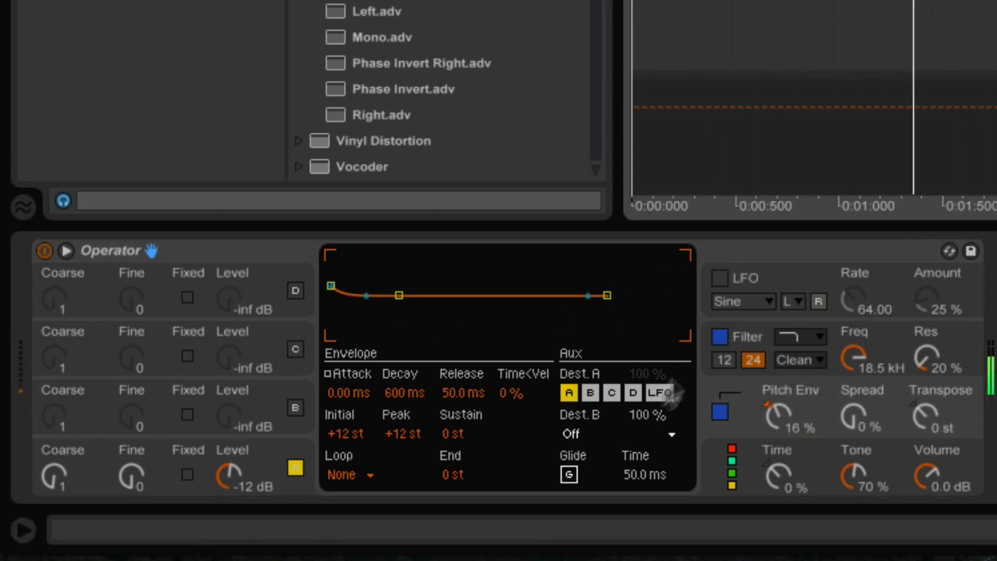
left_click(274, 457)
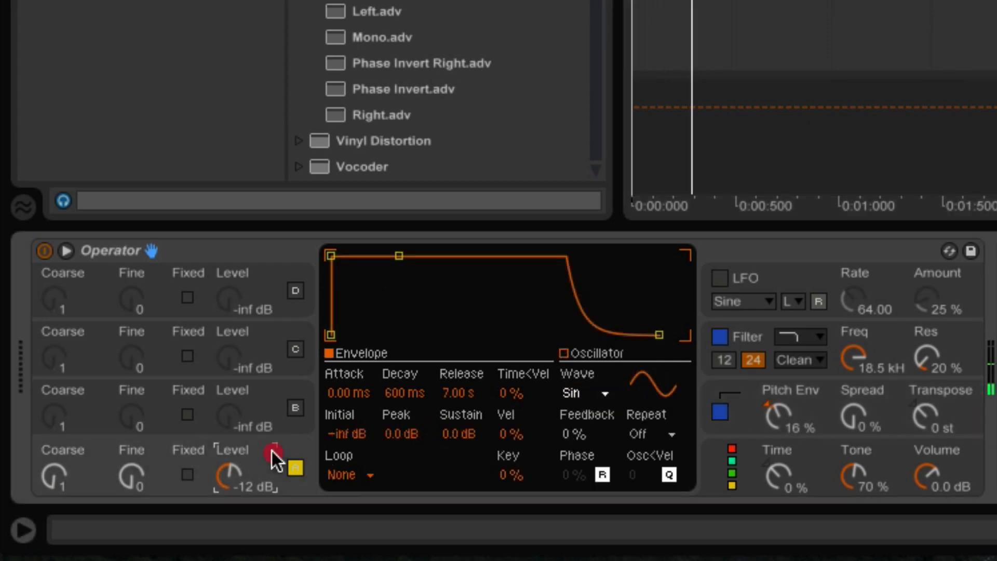
mouse_move(450, 400)
left_mouse_down()
mouse_move(450, 385)
mouse_move(450, 416)
left_mouse_up()
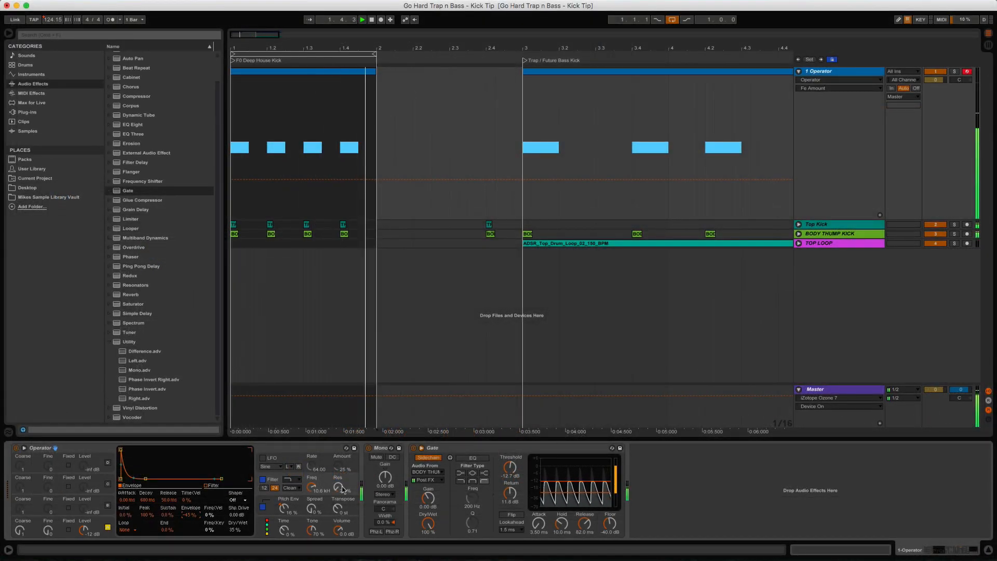
Step: Compare the kick with the Operator device off and on, nudging its volume to -0.3 dB
key("space")
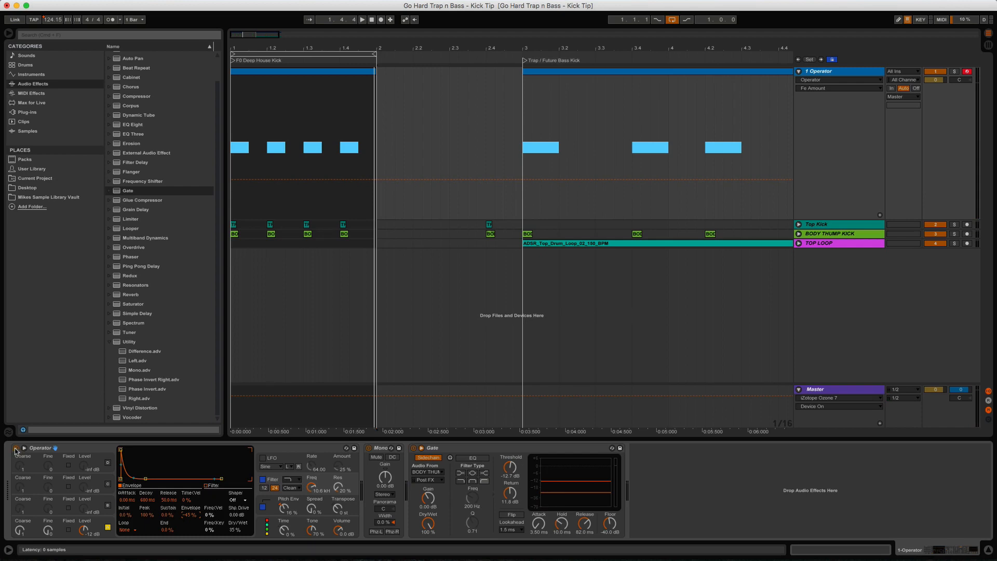
left_click(15, 449)
key("space")
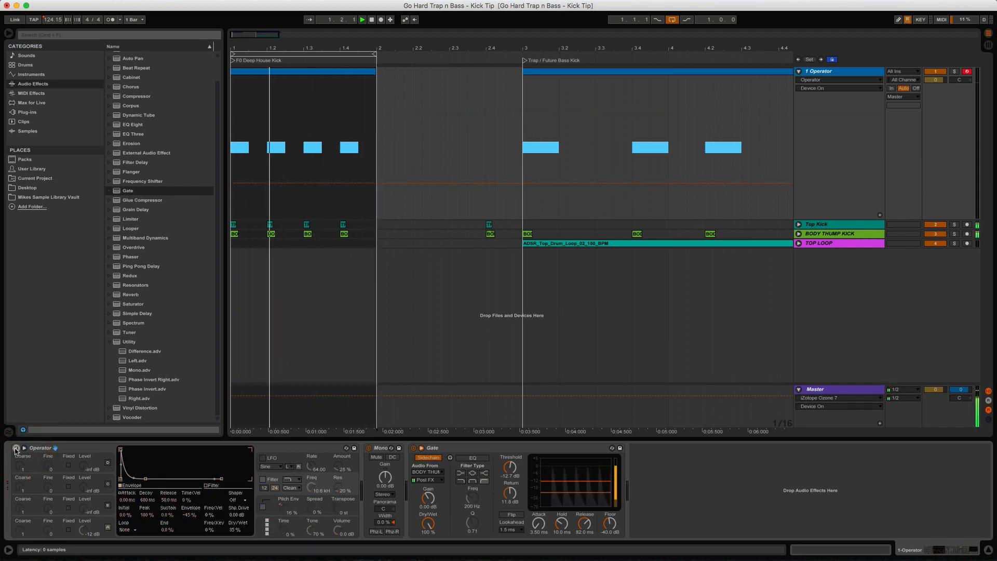
left_click(16, 448)
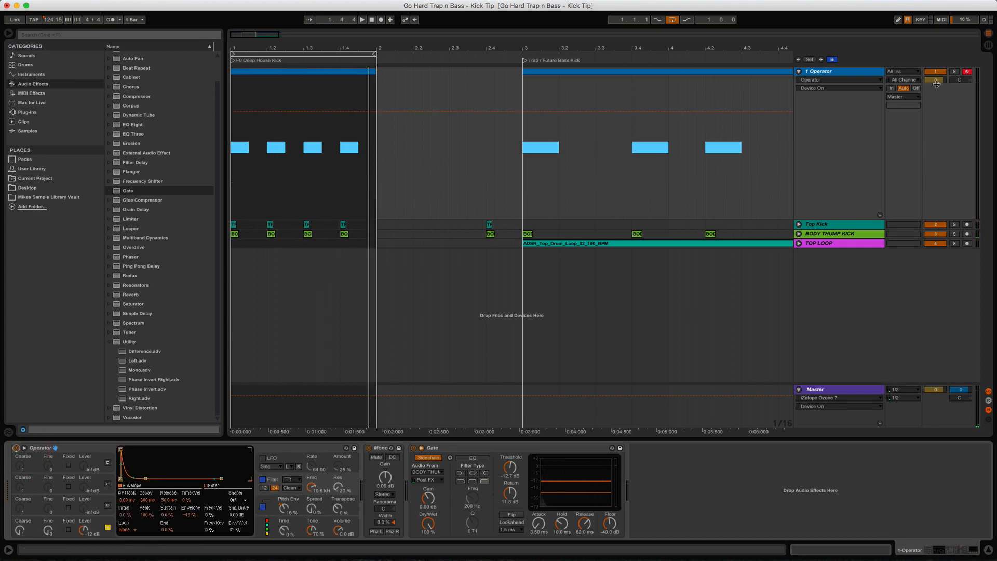
left_click_drag(937, 84, 937, 85)
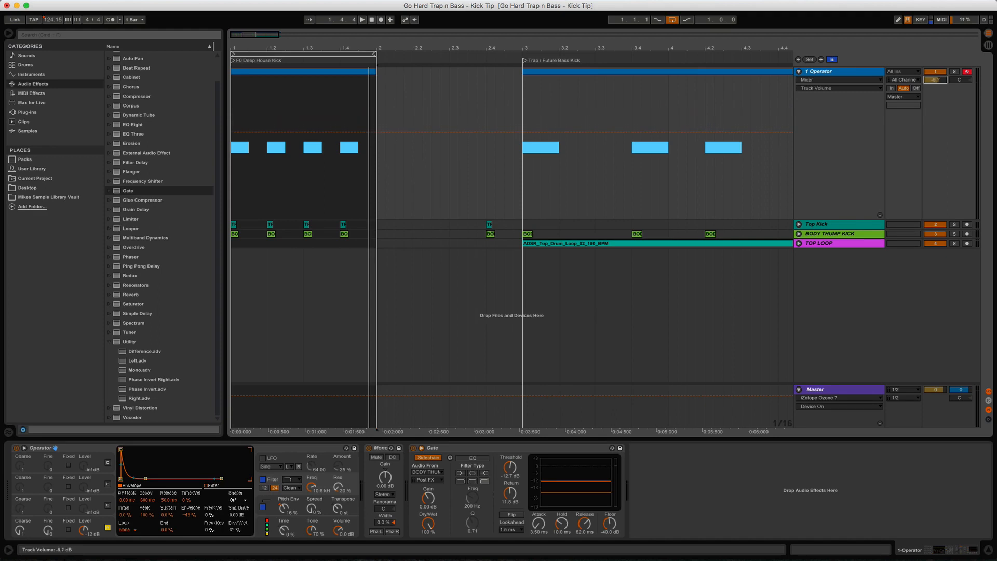
Step: Mute and unmute the Operator track during playback, then raise its volume from -10.0 to -9.1 dB
key("space")
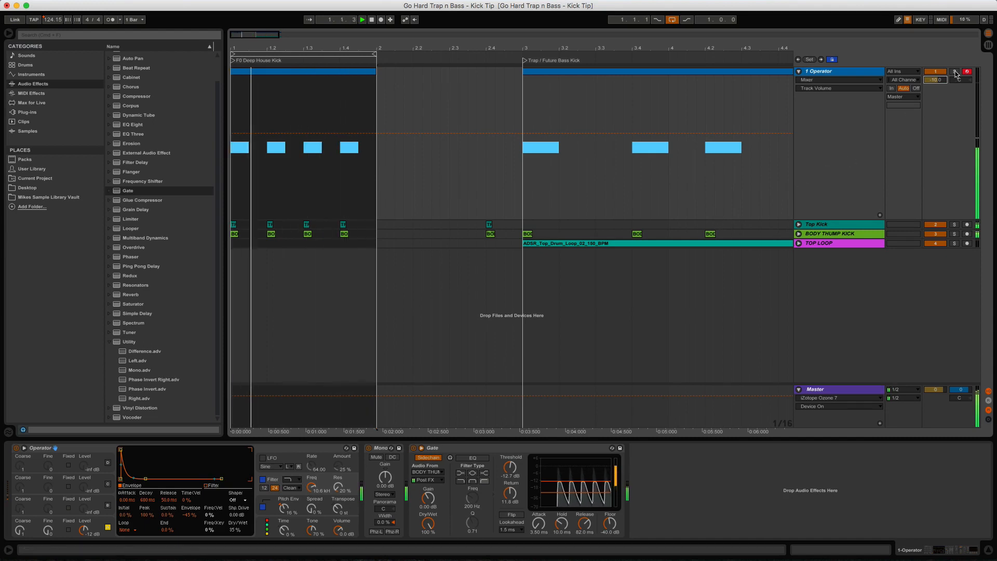
left_click(938, 73)
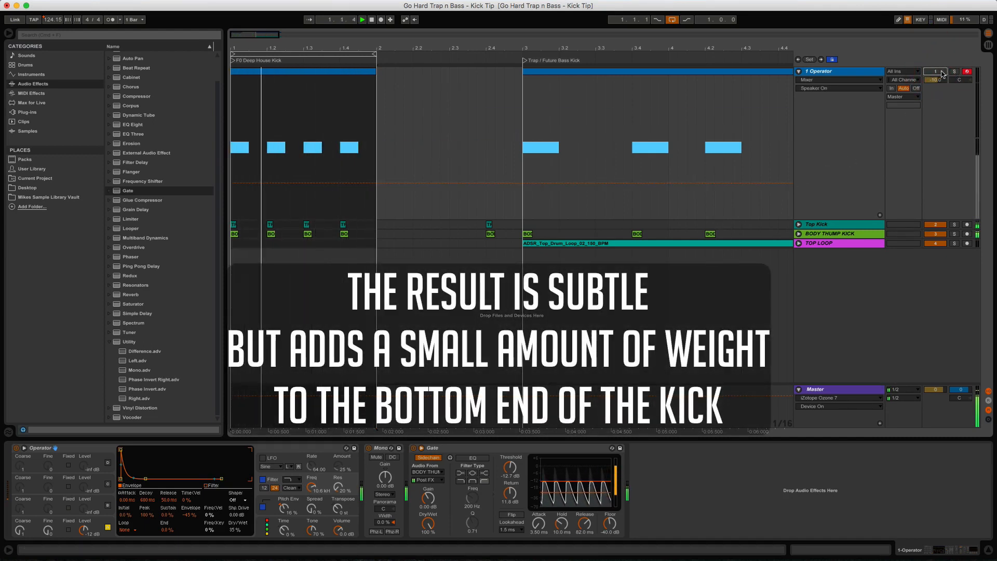
left_click(938, 73)
left_click(936, 80)
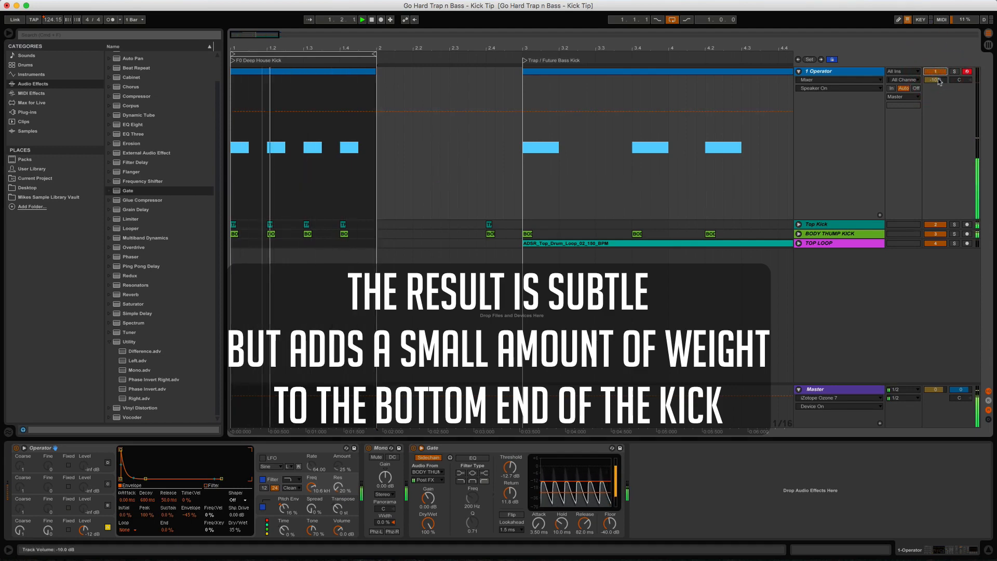
left_click_drag(936, 80, 936, 76)
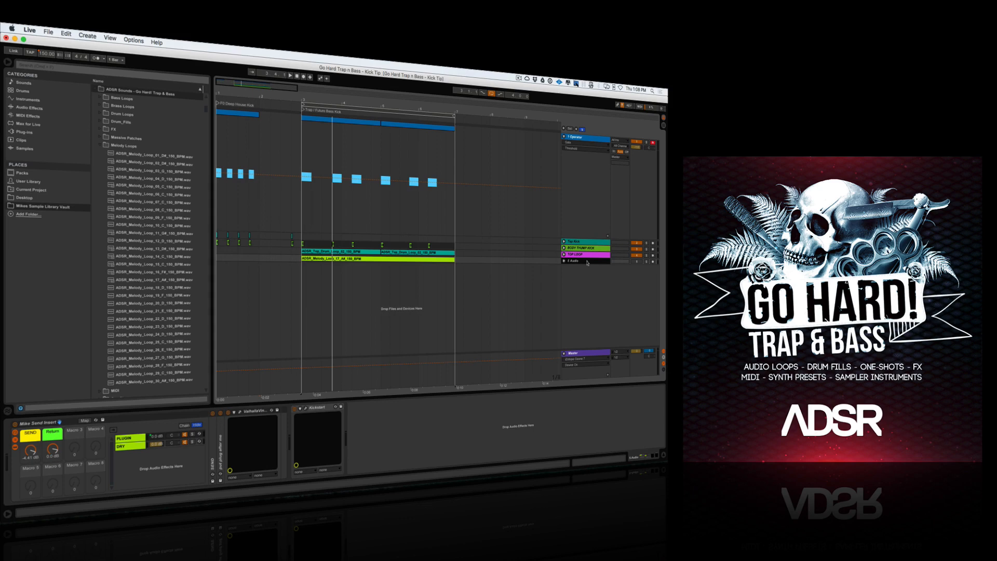
Step: Select the 4 Audio track, play bars 3–7, and unmute the Operator track at -0.4 dB
left_click(585, 261)
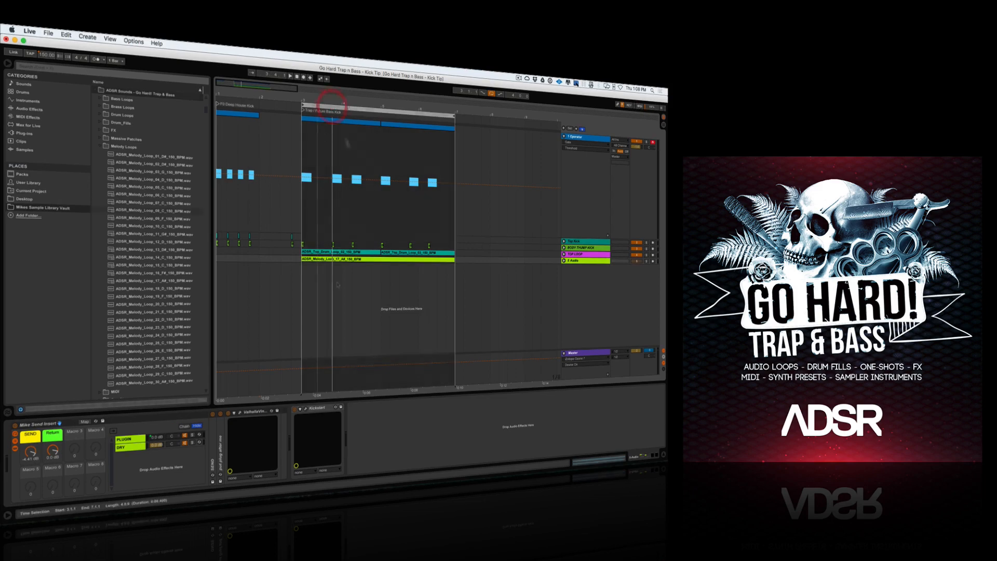
key("space")
key("space")
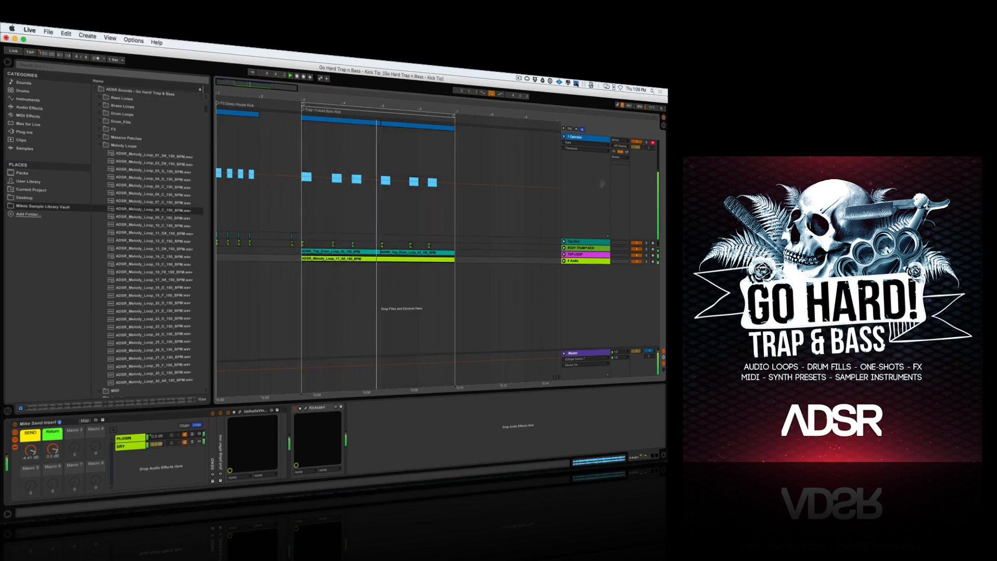
left_click(639, 143)
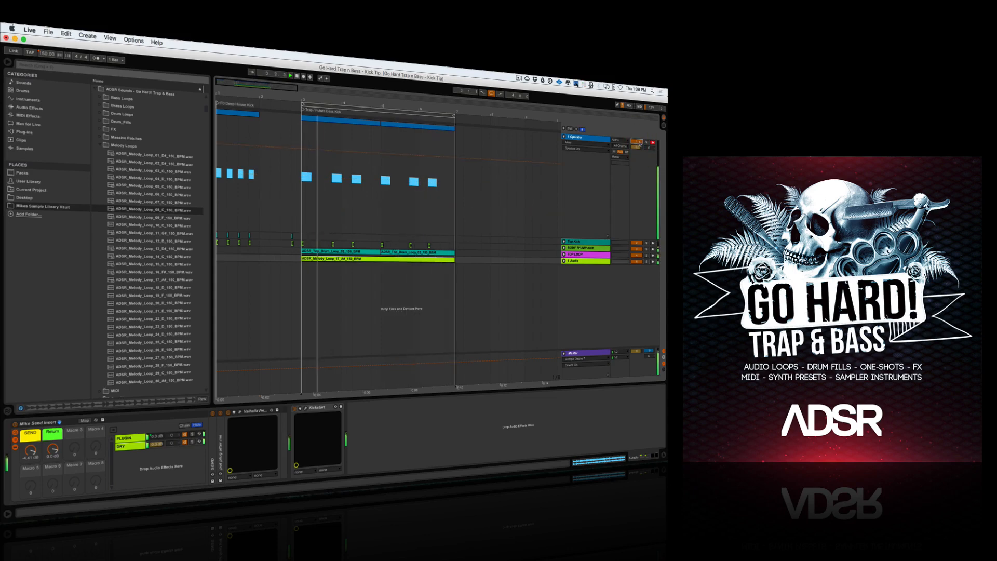
left_click_drag(638, 148, 637, 145)
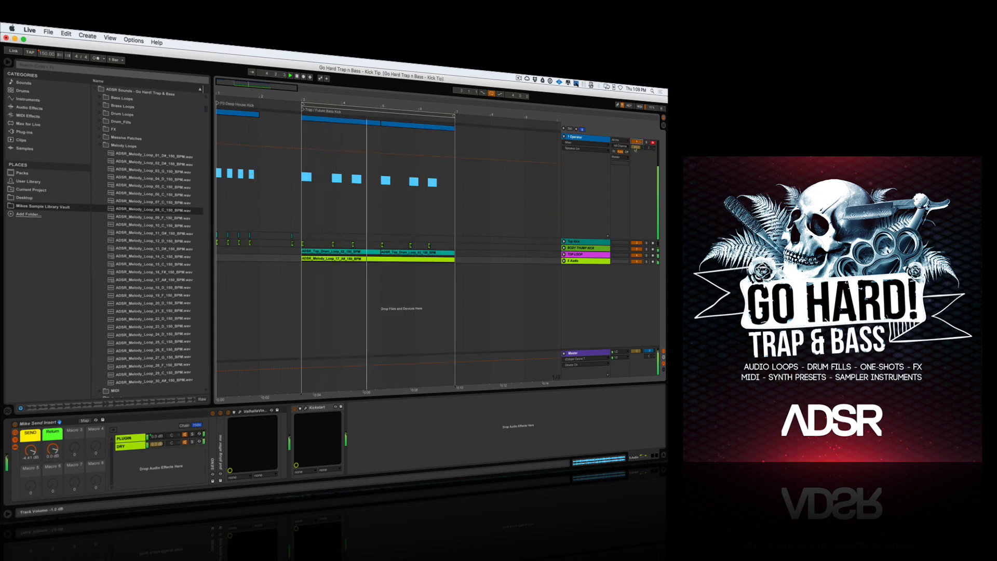